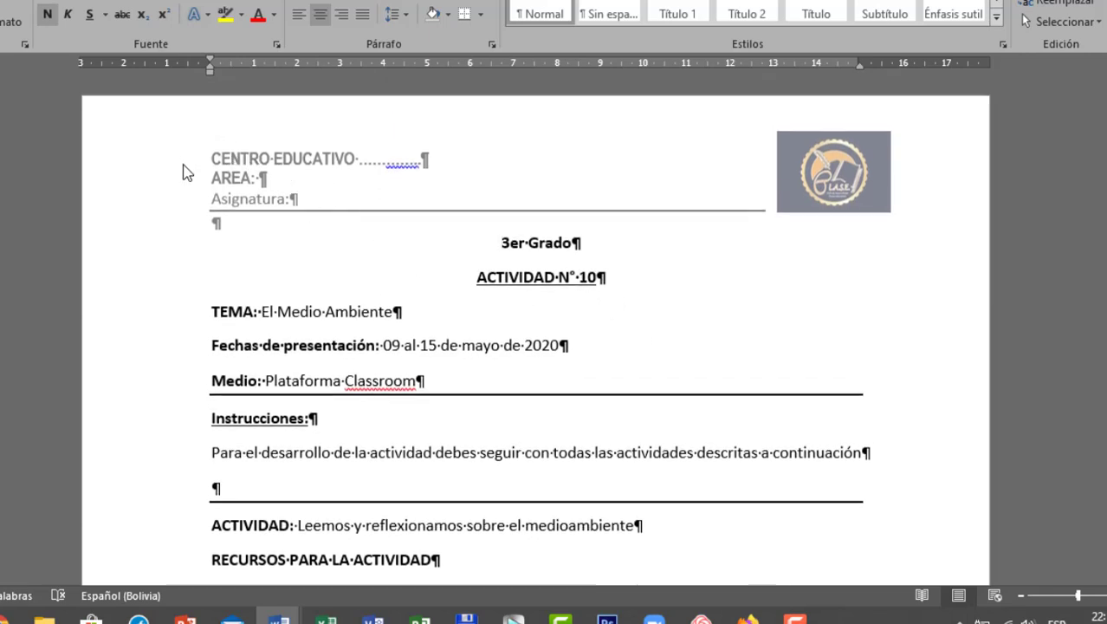
# Open the page header, examine its school name, area and subject lines and the logo, and return to the document body.
pyautogui.doubleClick(325, 171)
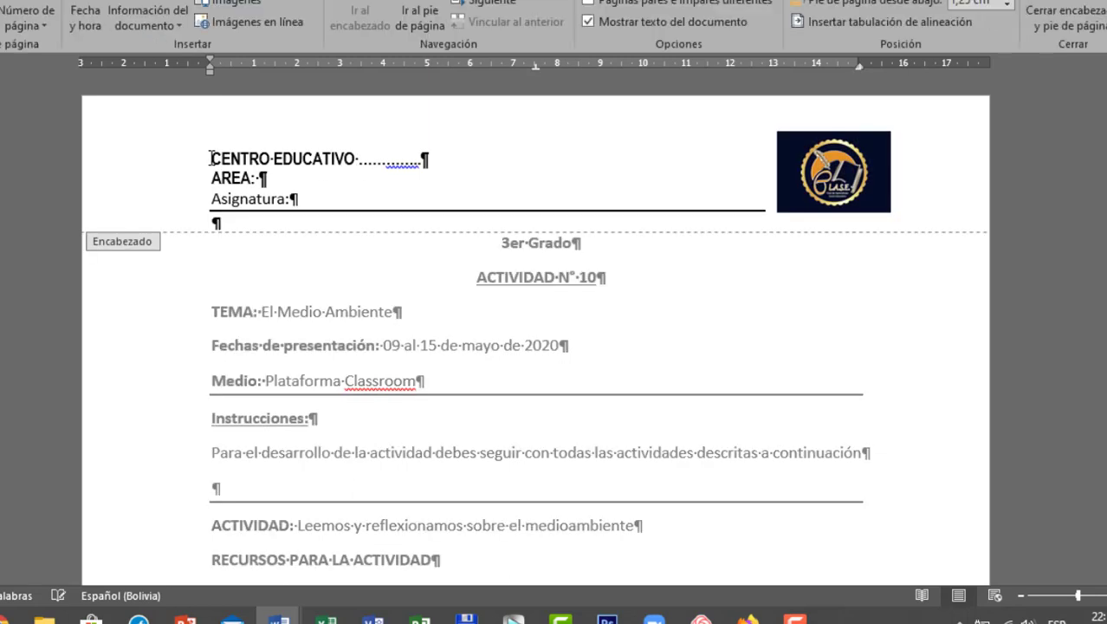
pyautogui.moveTo(210, 158); pyautogui.dragTo(326, 162)
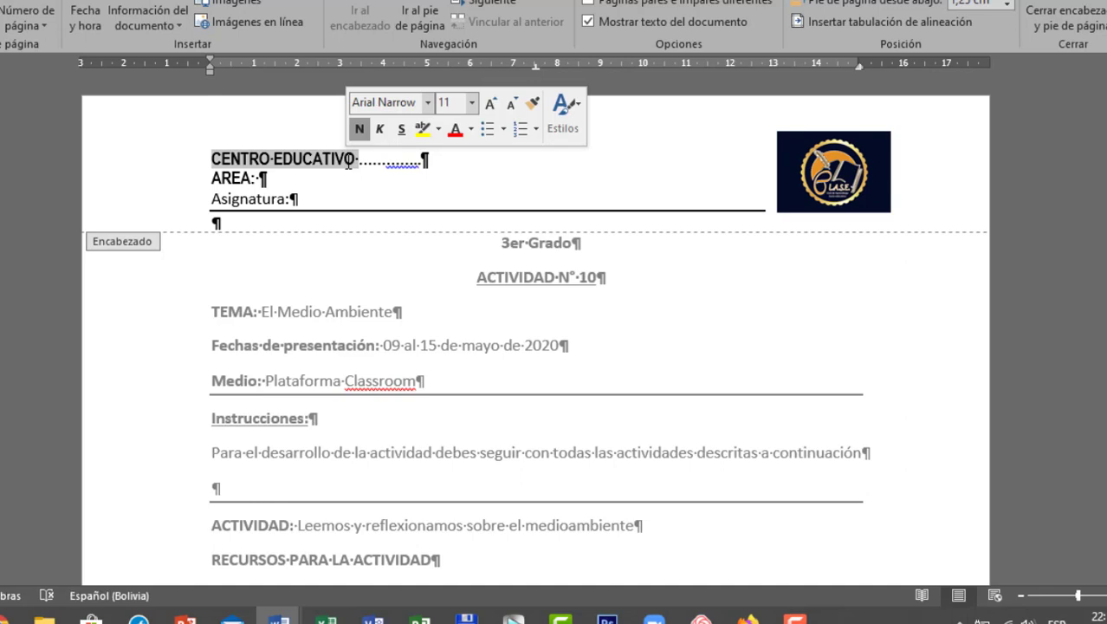
pyautogui.click(350, 164)
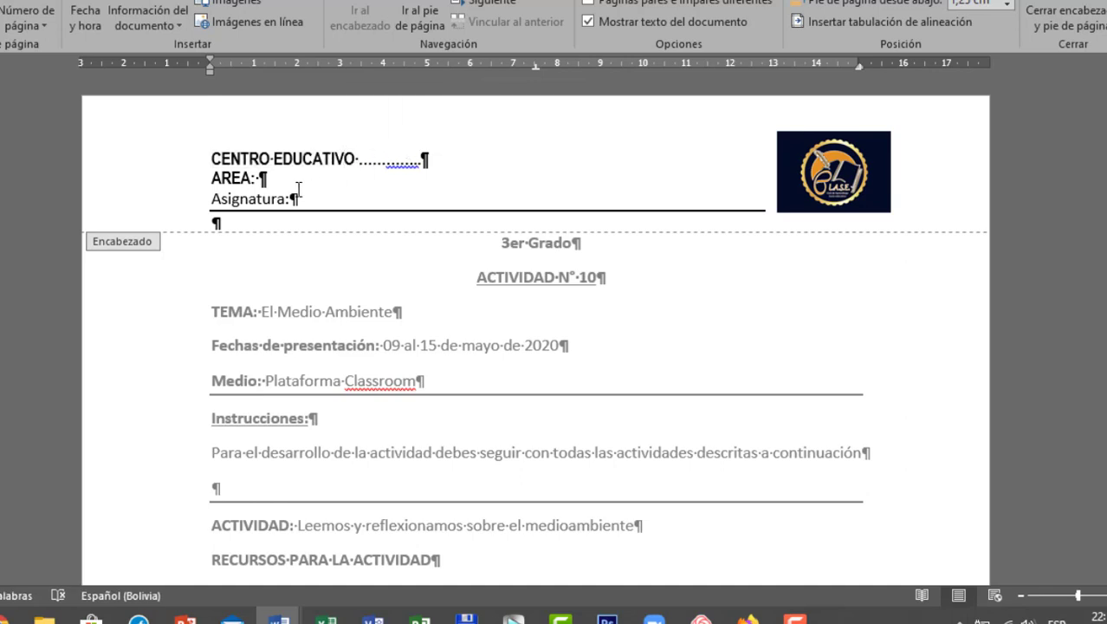
pyautogui.moveTo(210, 181); pyautogui.dragTo(281, 177)
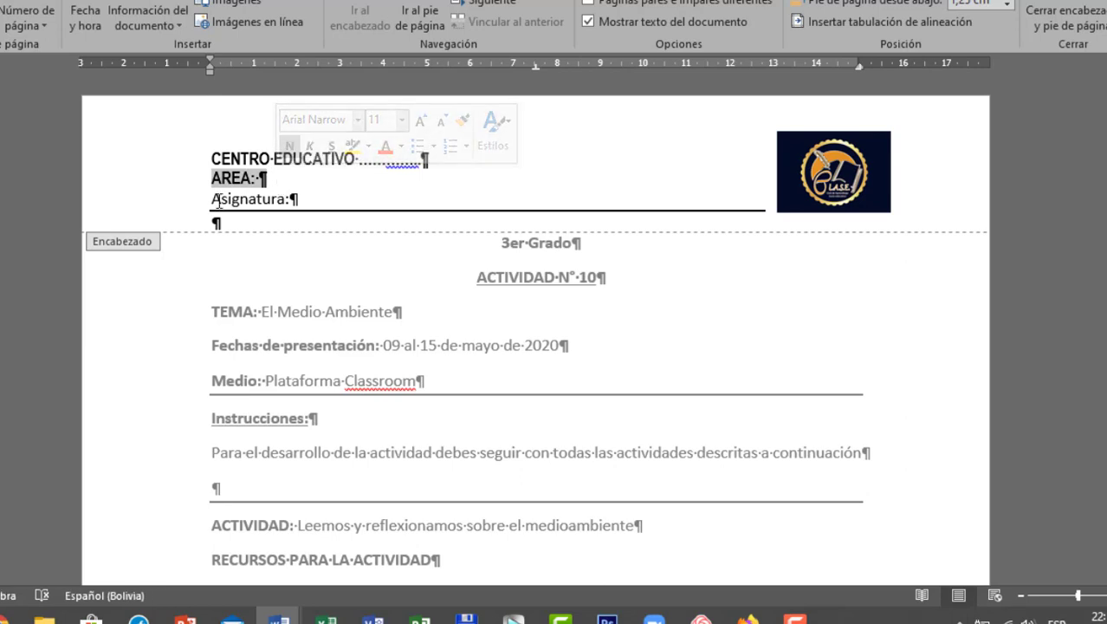
pyautogui.moveTo(211, 201); pyautogui.dragTo(298, 201)
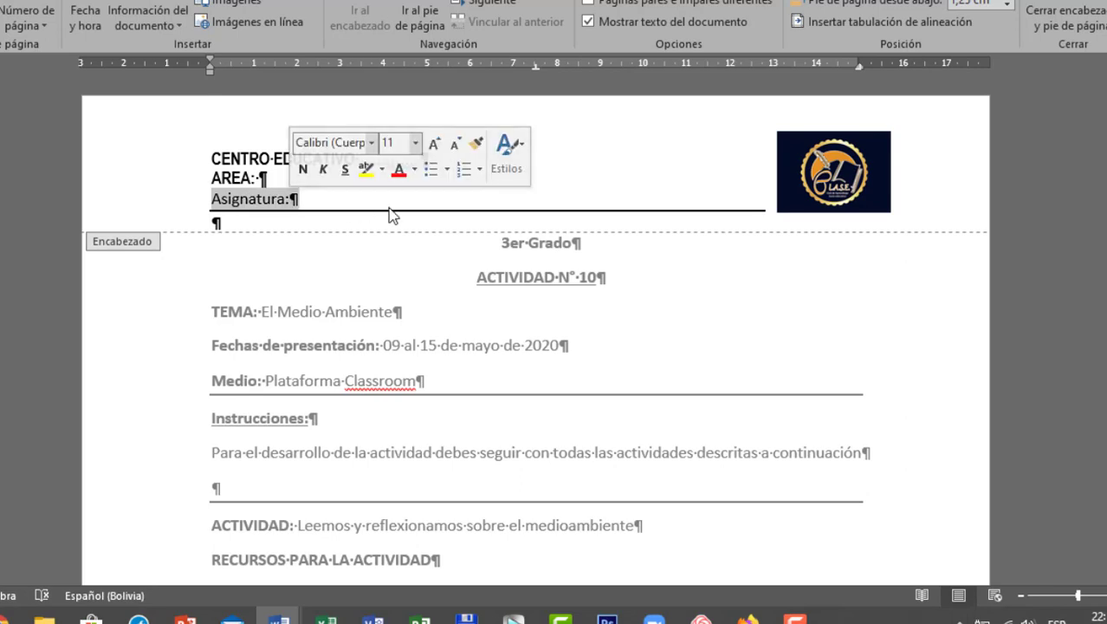
pyautogui.click(837, 175)
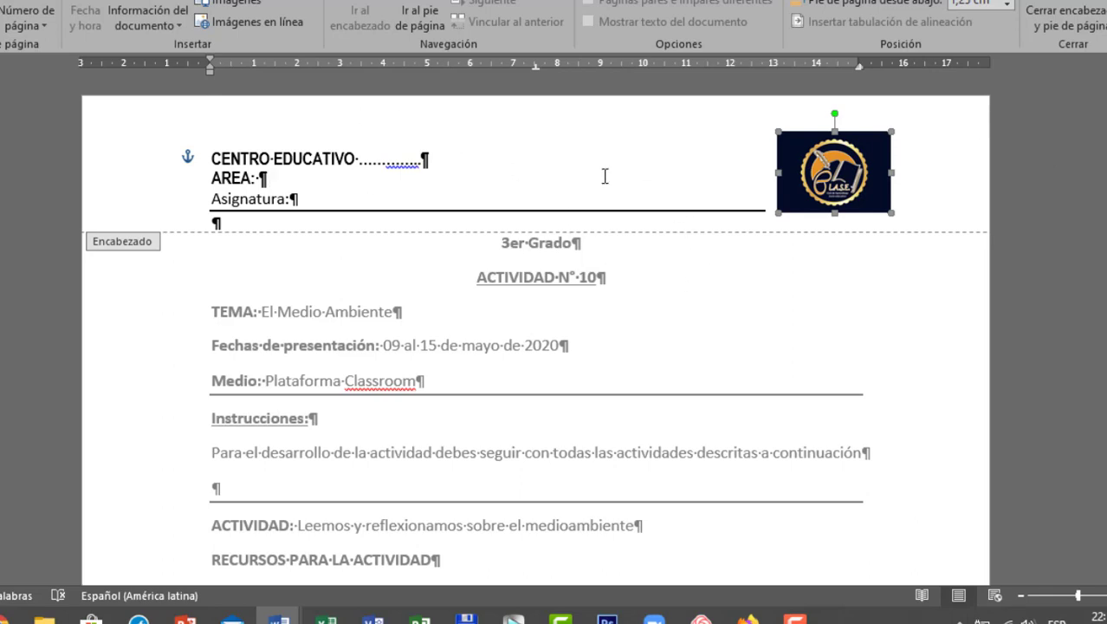
pyautogui.click(498, 170)
pyautogui.doubleClick(490, 178)
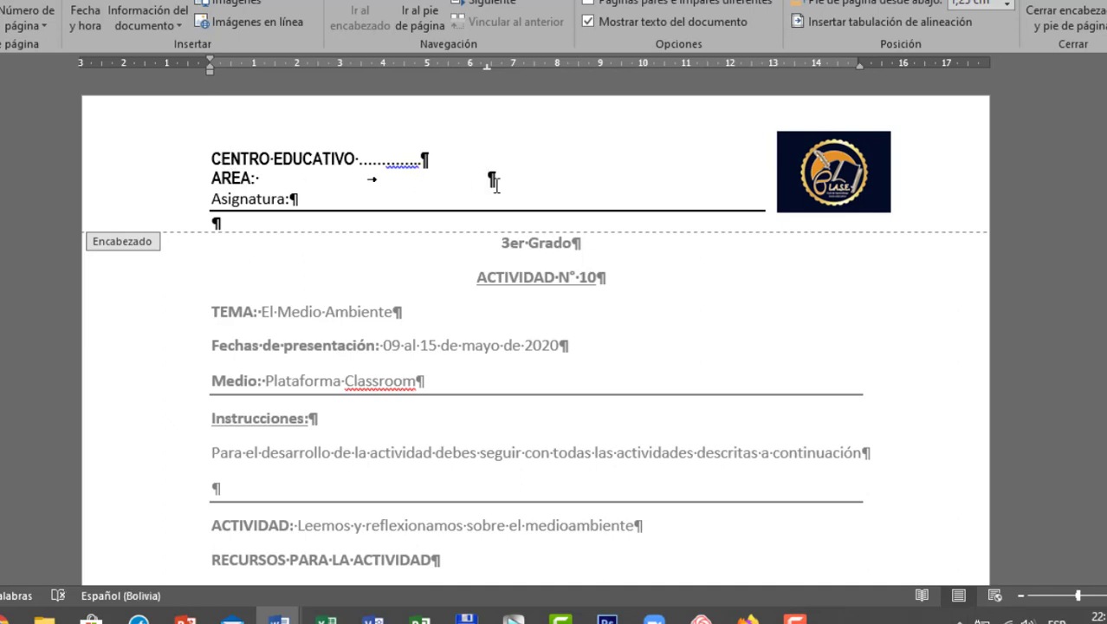
pyautogui.hotkey('ctrl', 'z')
pyautogui.doubleClick(459, 315)
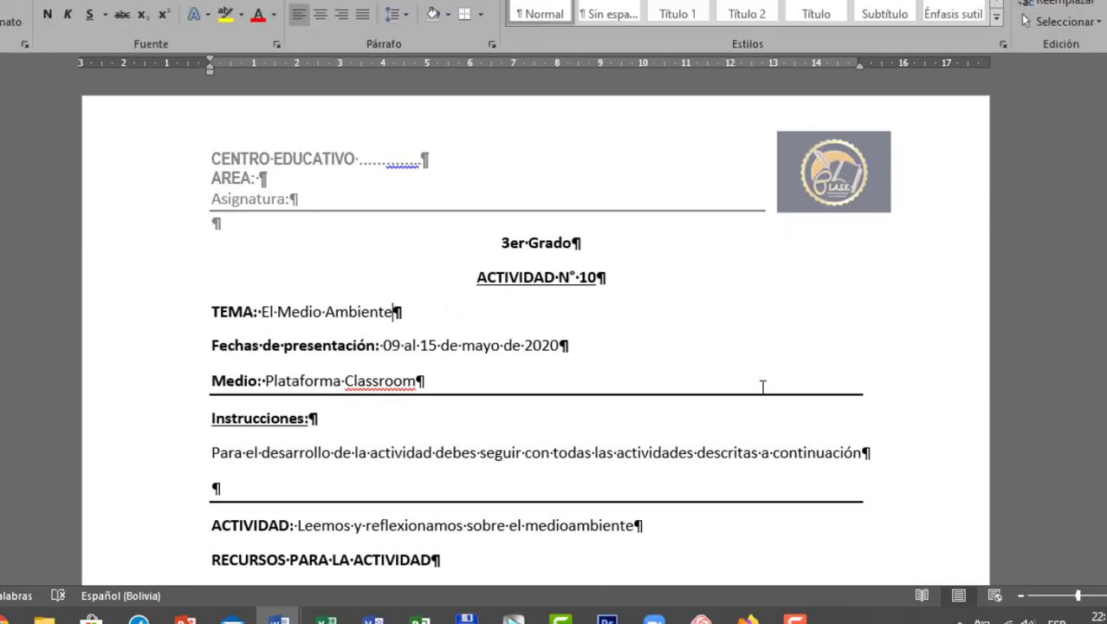
# Enlarge the font of the "3er Grado" heading by four size increments.
pyautogui.scroll(-3, 594, 349)
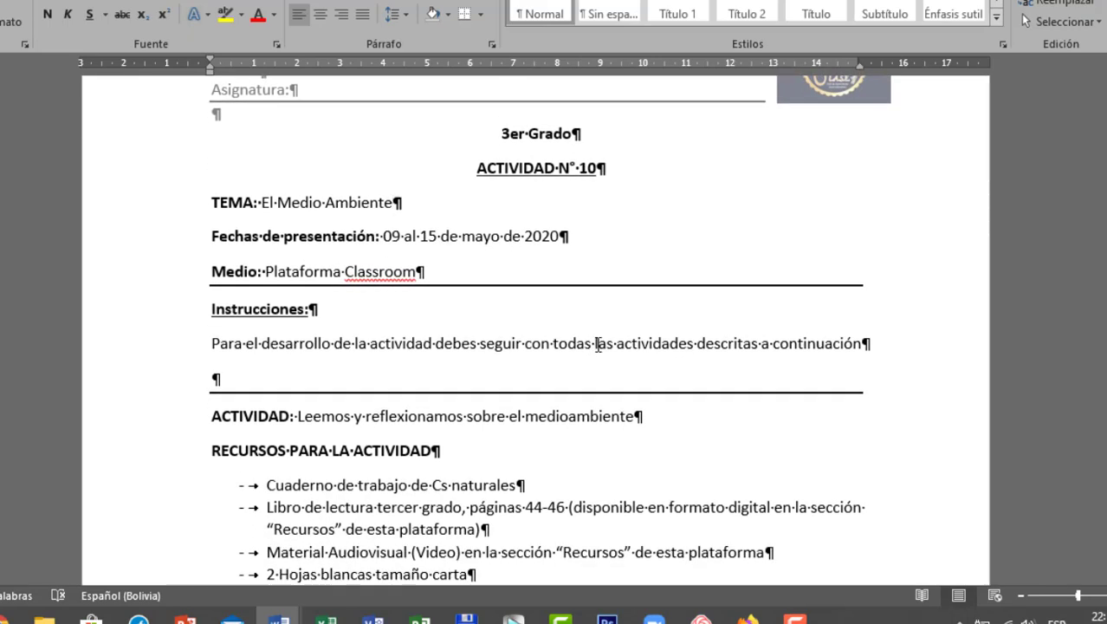
pyautogui.click(598, 199)
pyautogui.moveTo(500, 130); pyautogui.dragTo(581, 135)
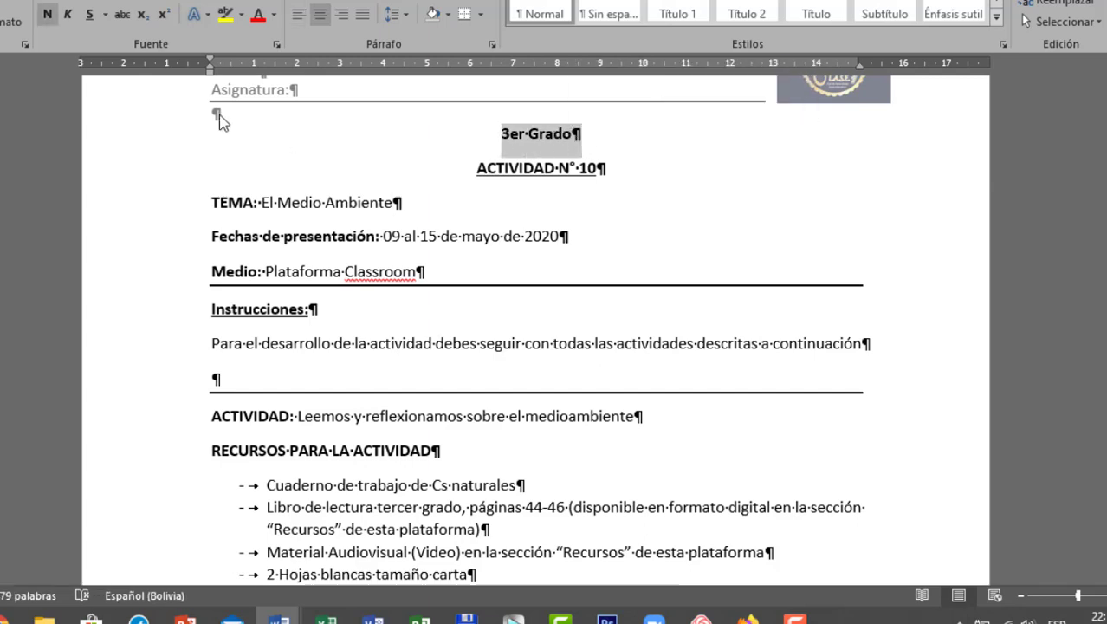
pyautogui.click(175, 0)
pyautogui.click(174, 0)
pyautogui.click(174, 0)
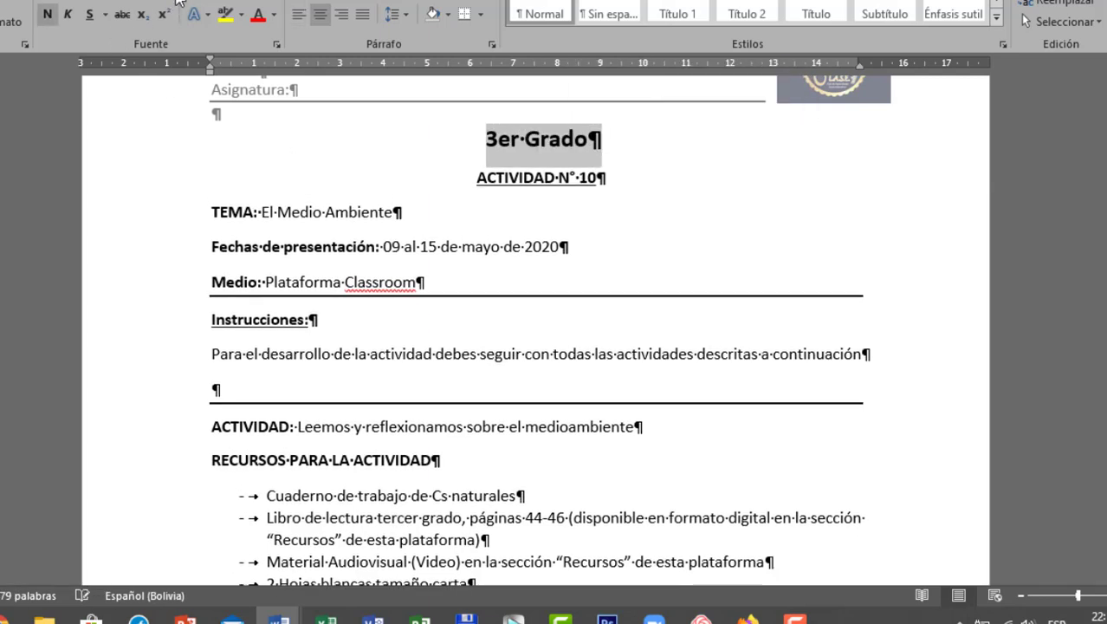
pyautogui.click(174, 0)
pyautogui.click(513, 189)
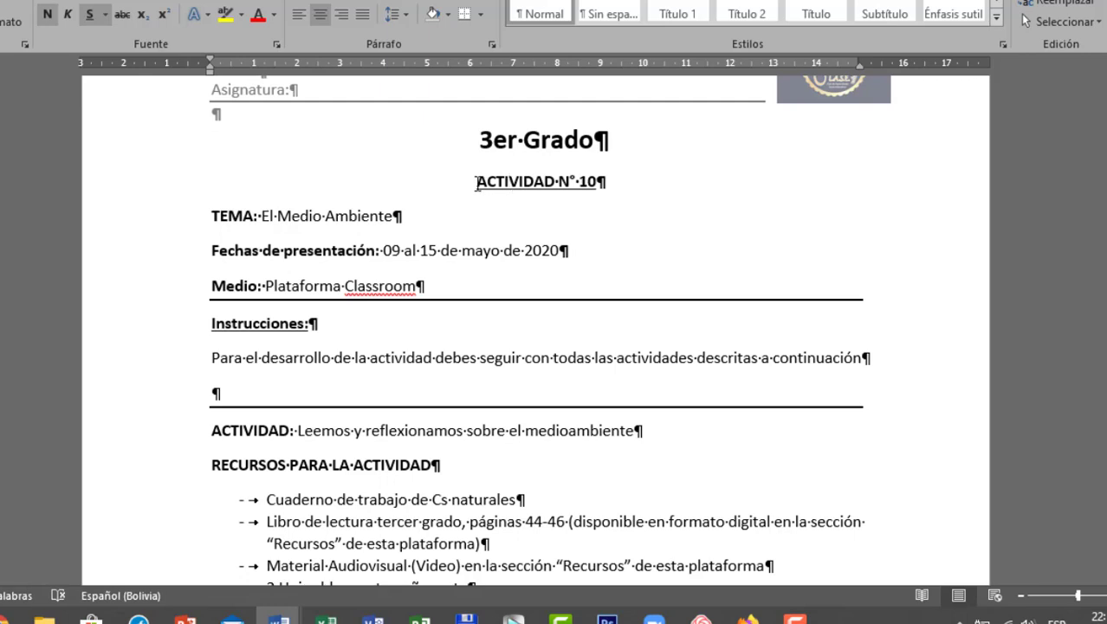
# Examine the activity number, the topic, the presentation dates and the delivery medium below the grade heading.
pyautogui.moveTo(476, 184); pyautogui.dragTo(606, 181)
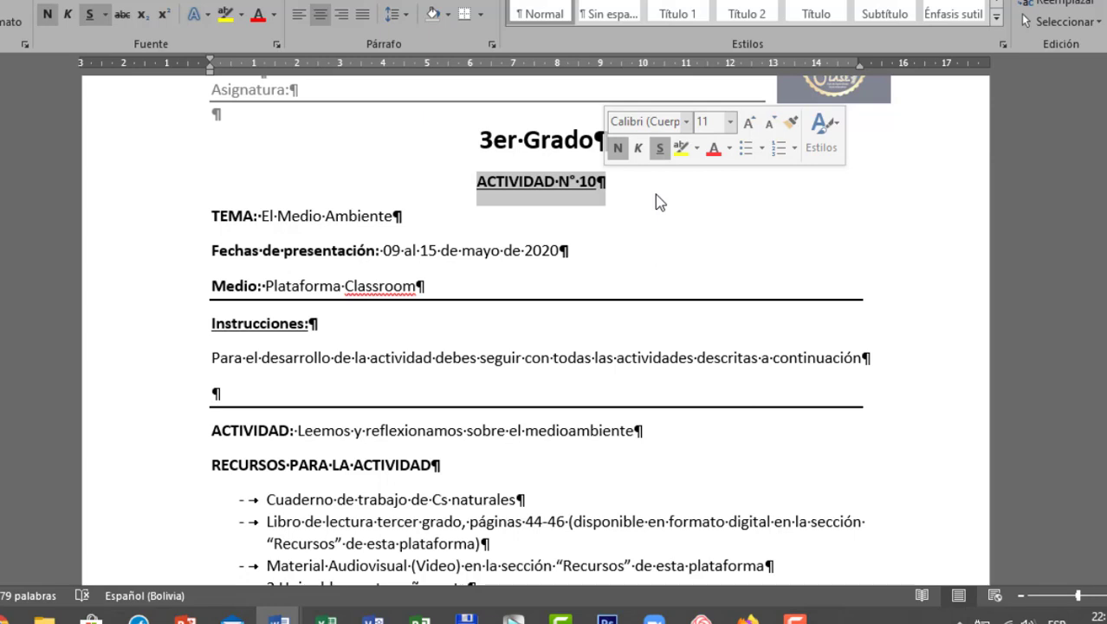
pyautogui.click(545, 199)
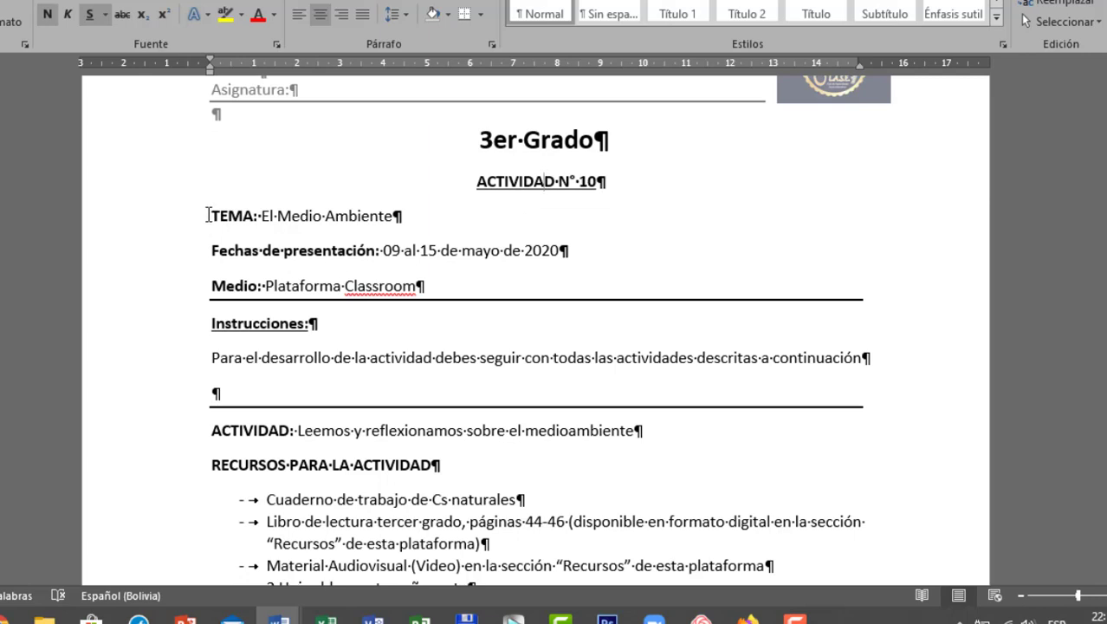
pyautogui.moveTo(212, 216); pyautogui.dragTo(260, 226)
pyautogui.click(398, 216)
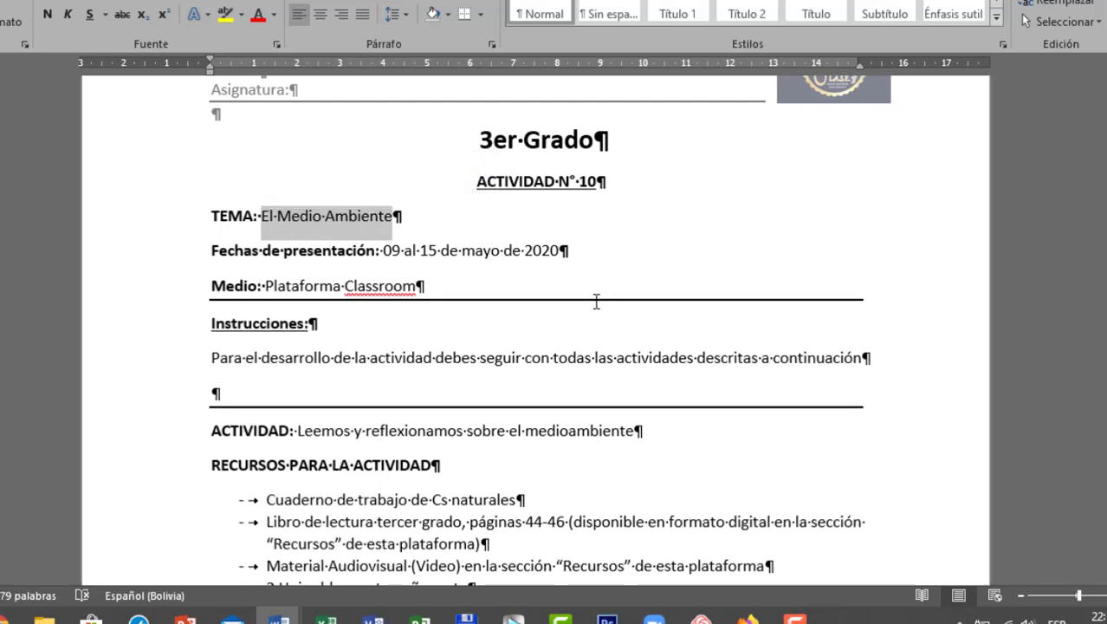
pyautogui.keyDown('ctrl'); pyautogui.scroll(3, 596, 302); pyautogui.keyUp('ctrl')
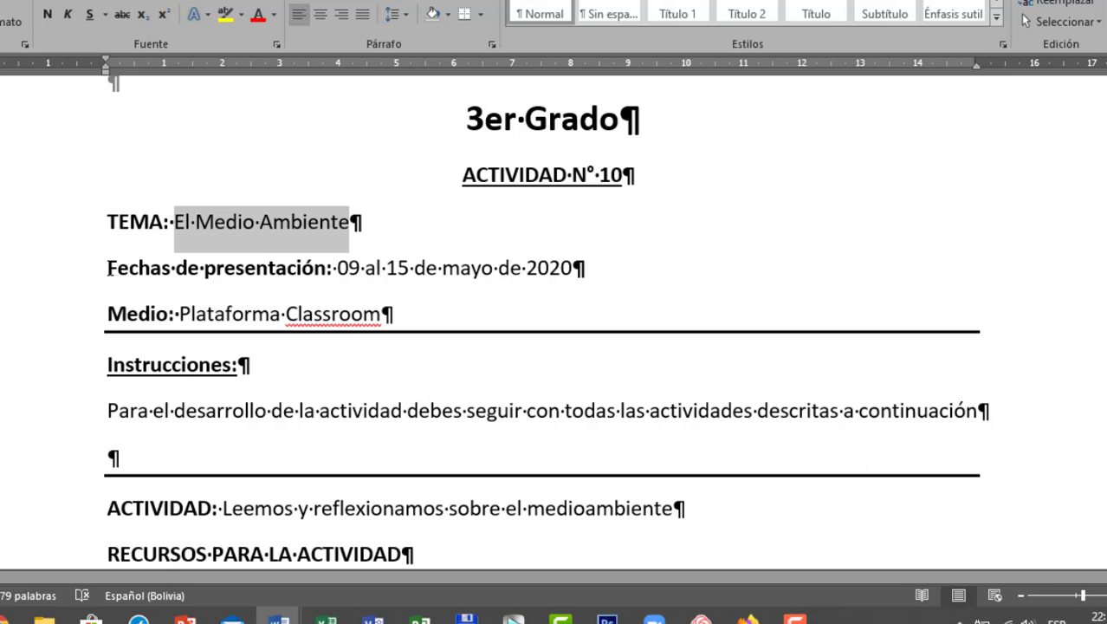
pyautogui.moveTo(110, 269); pyautogui.dragTo(415, 269)
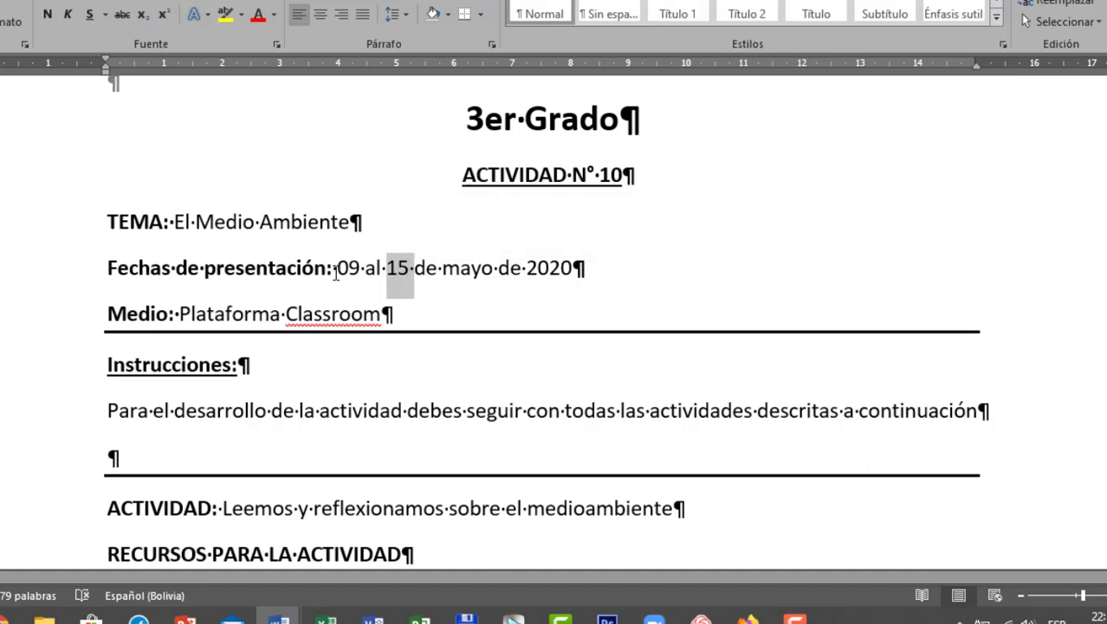
pyautogui.moveTo(327, 270); pyautogui.dragTo(487, 286)
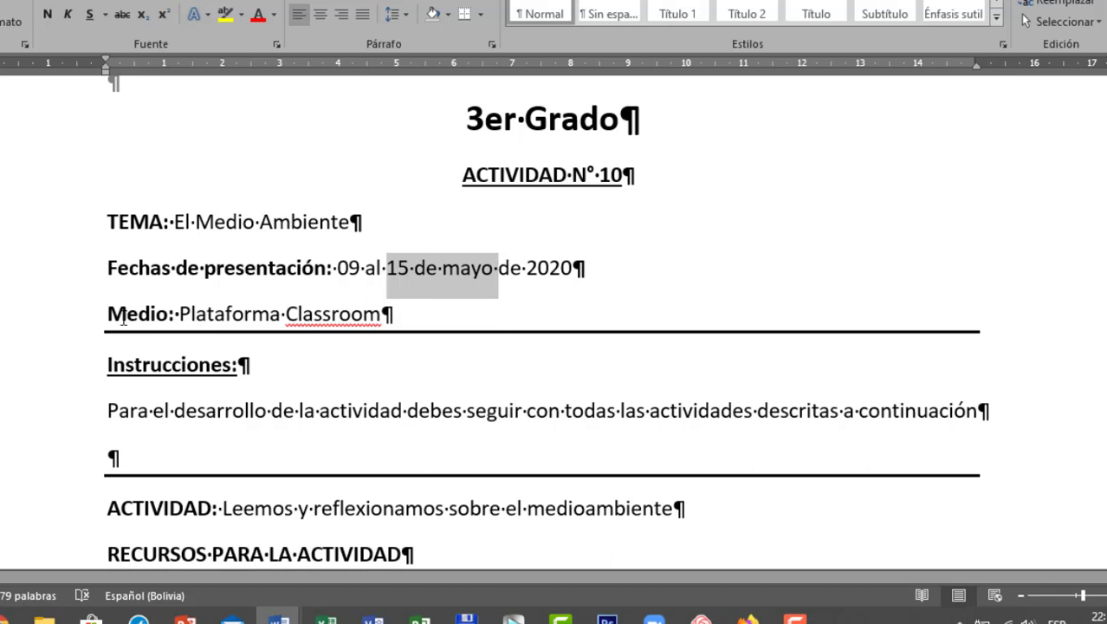
pyautogui.moveTo(105, 310); pyautogui.dragTo(178, 315)
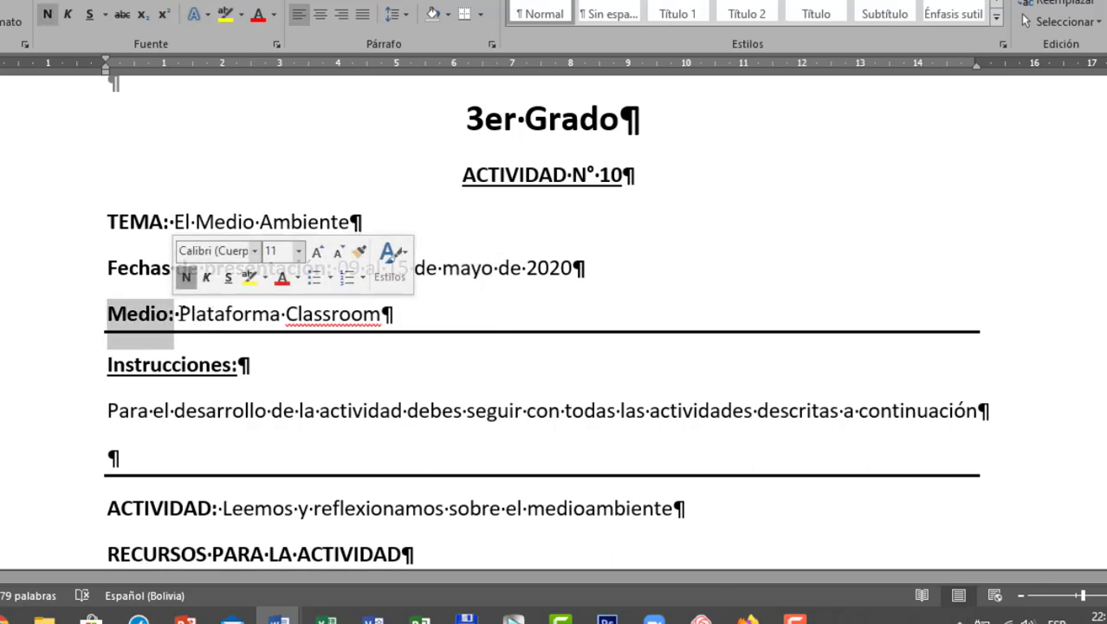
pyautogui.click(407, 317)
pyautogui.moveTo(408, 317); pyautogui.dragTo(232, 333)
pyautogui.click(414, 321)
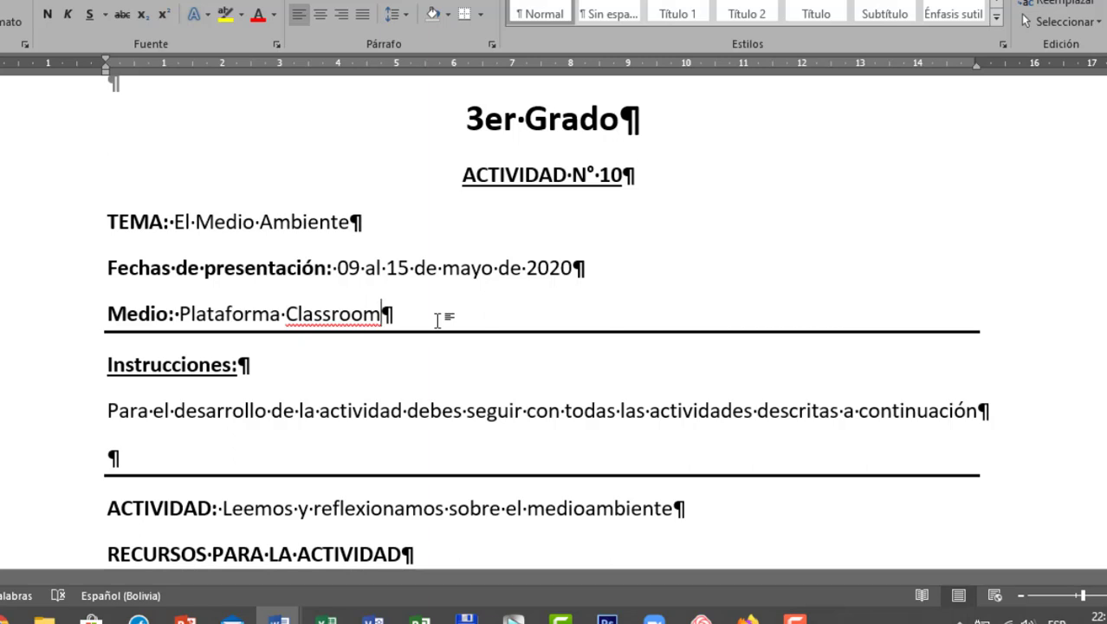
# Justify the paragraph under "Instrucciones".
pyautogui.scroll(-1, 312, 391)
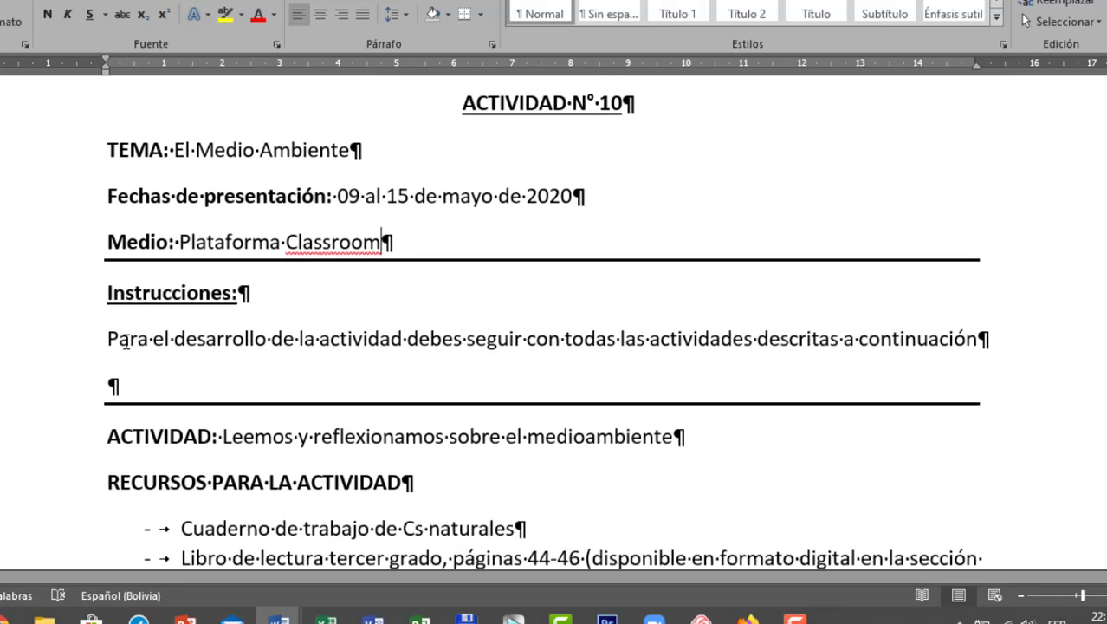
pyautogui.moveTo(100, 338); pyautogui.dragTo(922, 360)
pyautogui.hotkey('ctrl', 'j')
pyautogui.click(477, 375)
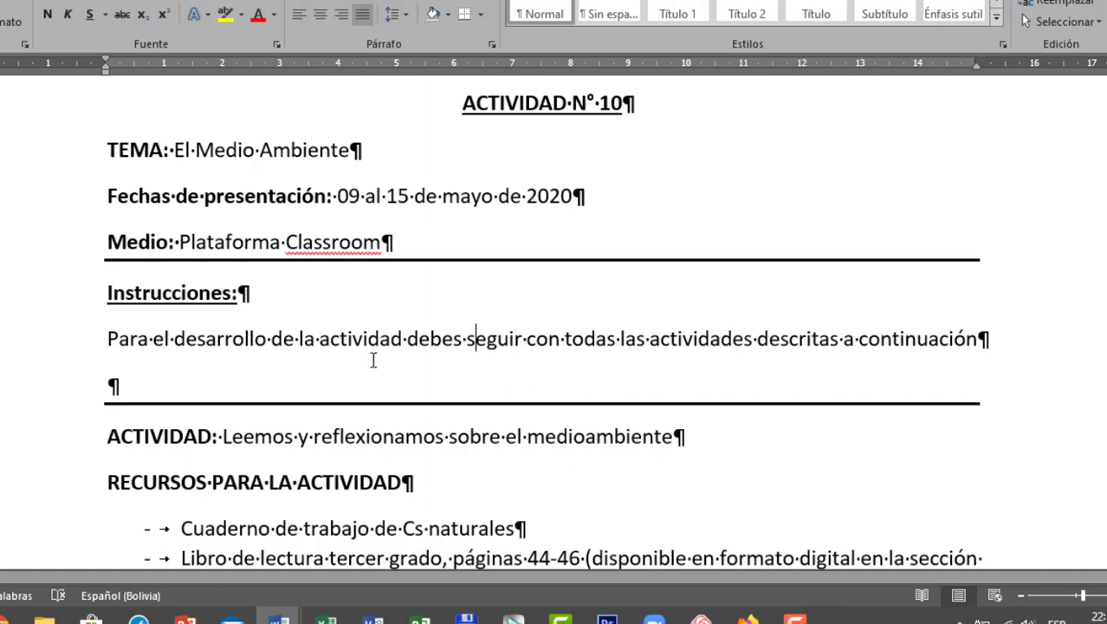
# Examine the "ACTIVIDAD" line and the activity title written in it.
pyautogui.scroll(-5, 374, 360)
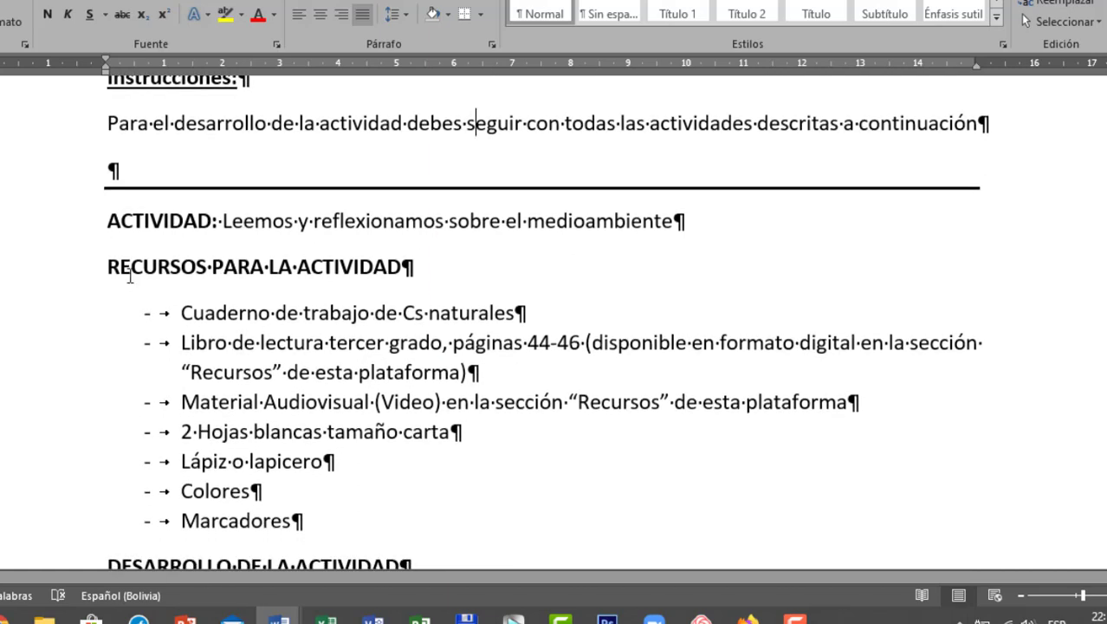
pyautogui.moveTo(105, 222); pyautogui.dragTo(215, 222)
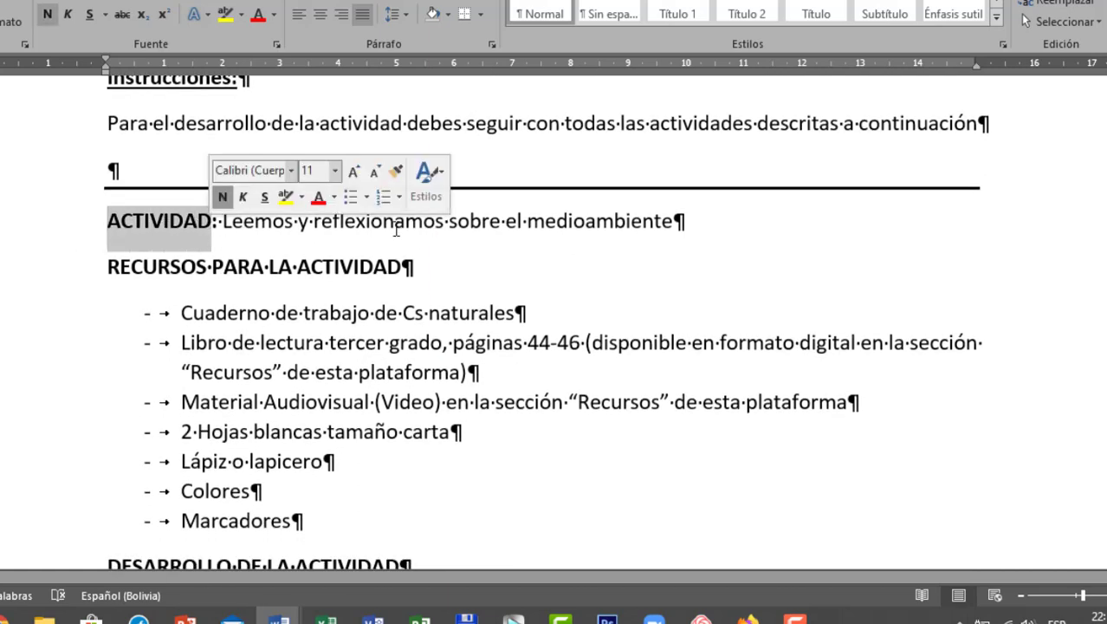
pyautogui.moveTo(680, 222); pyautogui.dragTo(270, 241)
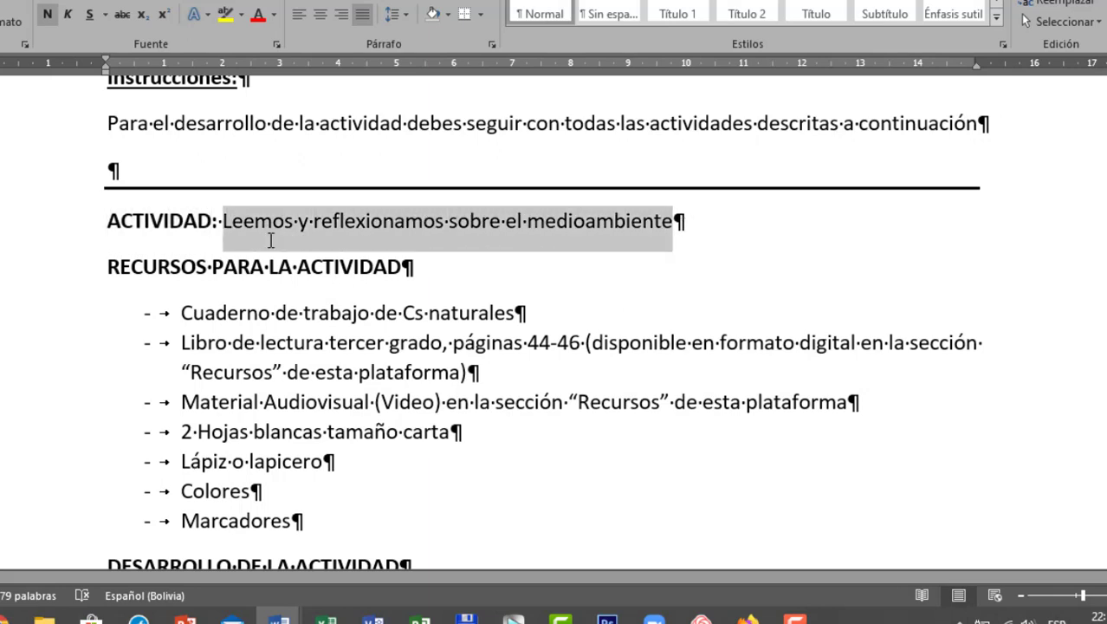
pyautogui.click(473, 253)
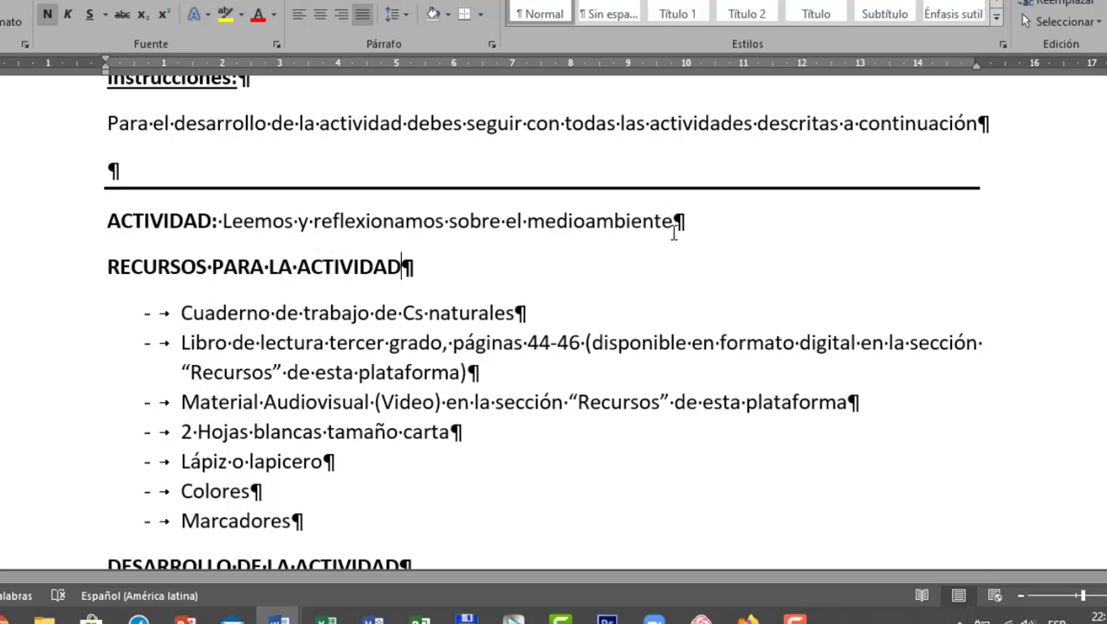
pyautogui.moveTo(223, 220); pyautogui.dragTo(444, 223)
pyautogui.click(244, 279)
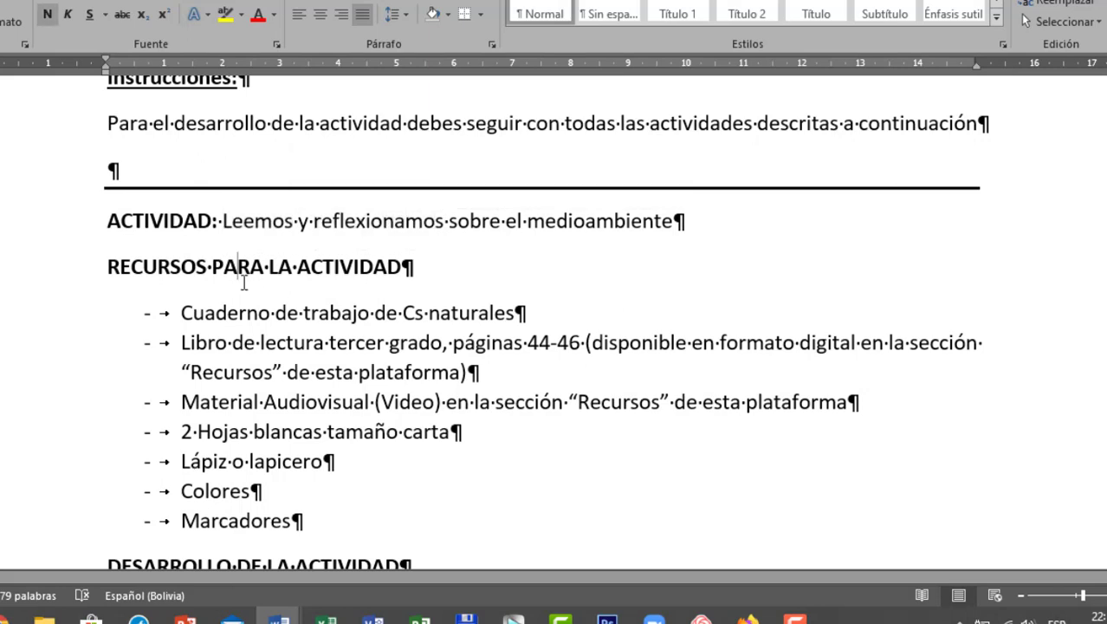
# Examine the "RECURSOS PARA LA ACTIVIDAD" heading and its first resource, the natural sciences workbook.
pyautogui.scroll(-1, 152, 239)
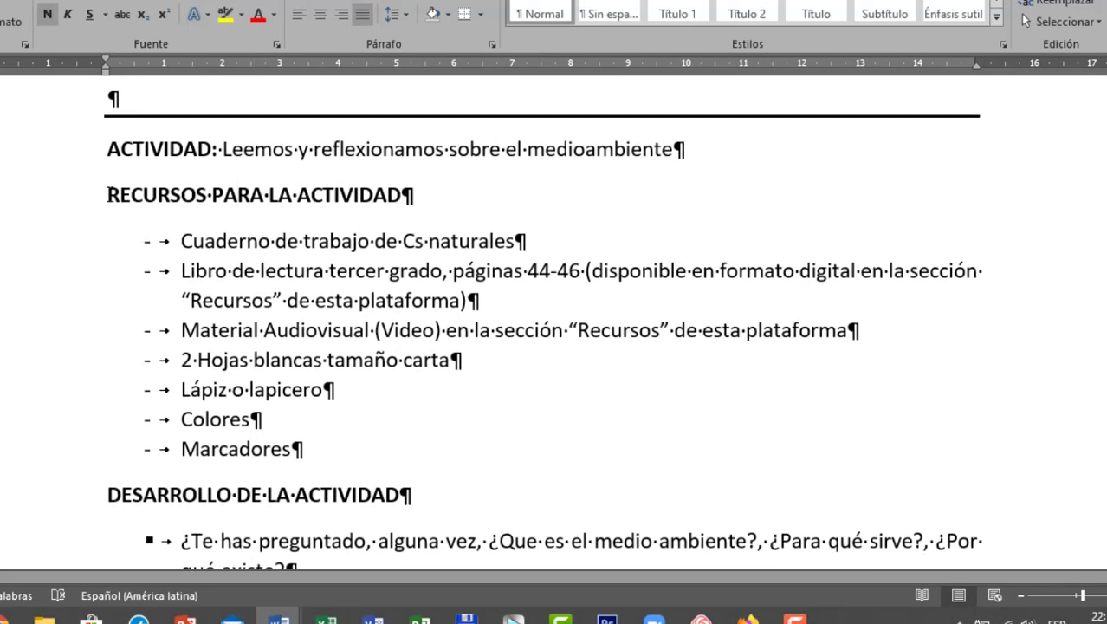
pyautogui.moveTo(102, 193); pyautogui.dragTo(398, 202)
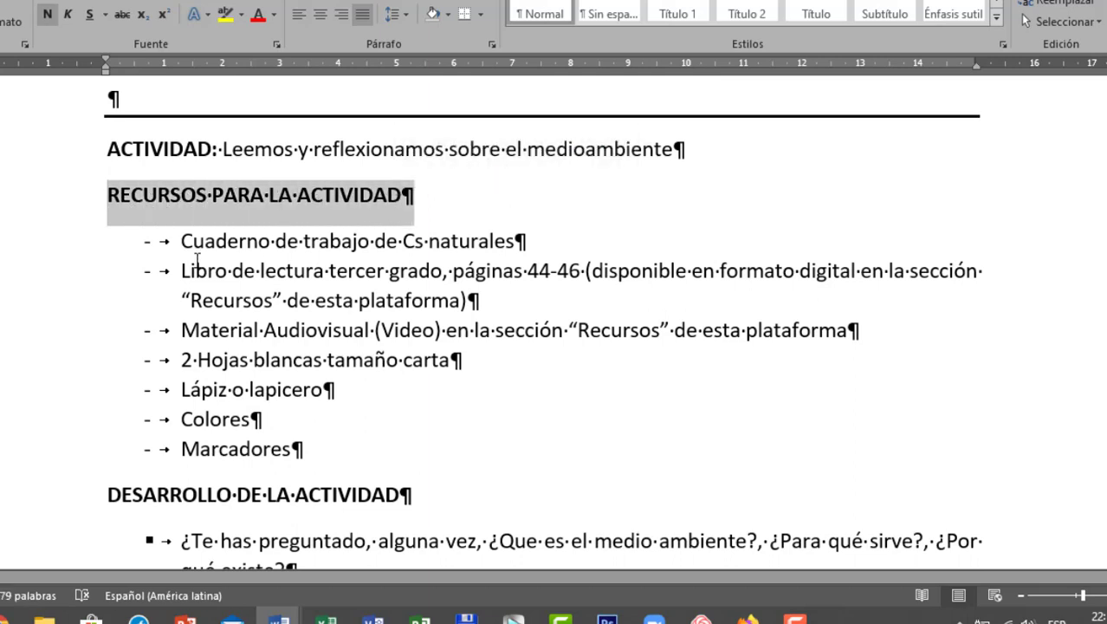
pyautogui.moveTo(182, 243); pyautogui.dragTo(511, 243)
pyautogui.scroll(1, 351, 219)
pyautogui.scroll(6, 342, 178)
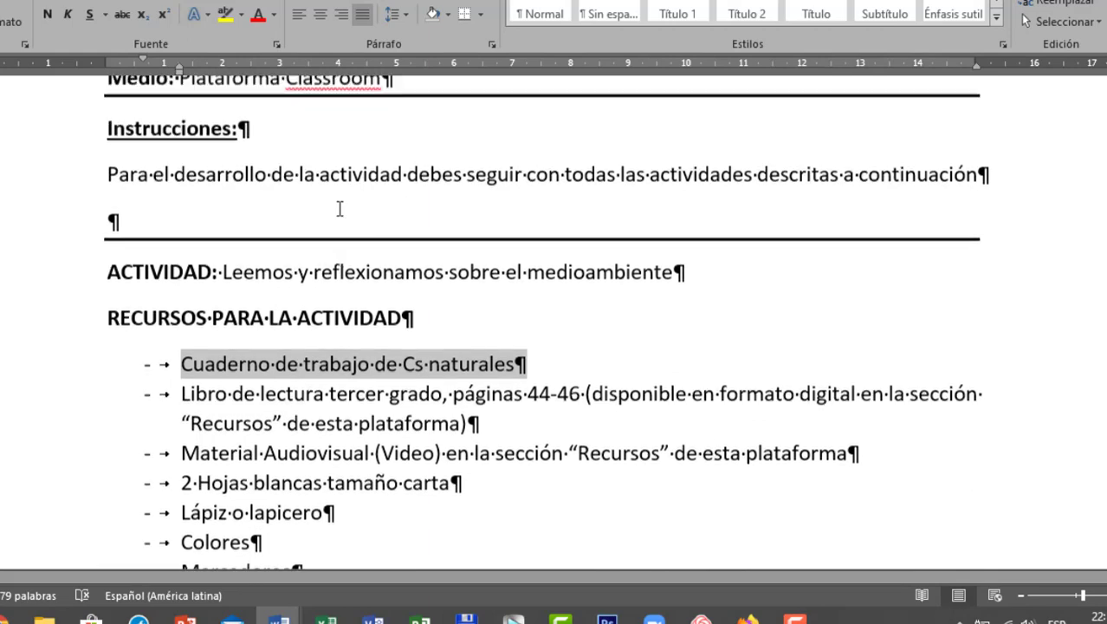
pyautogui.scroll(-4, 344, 270)
pyautogui.scroll(-4, 344, 269)
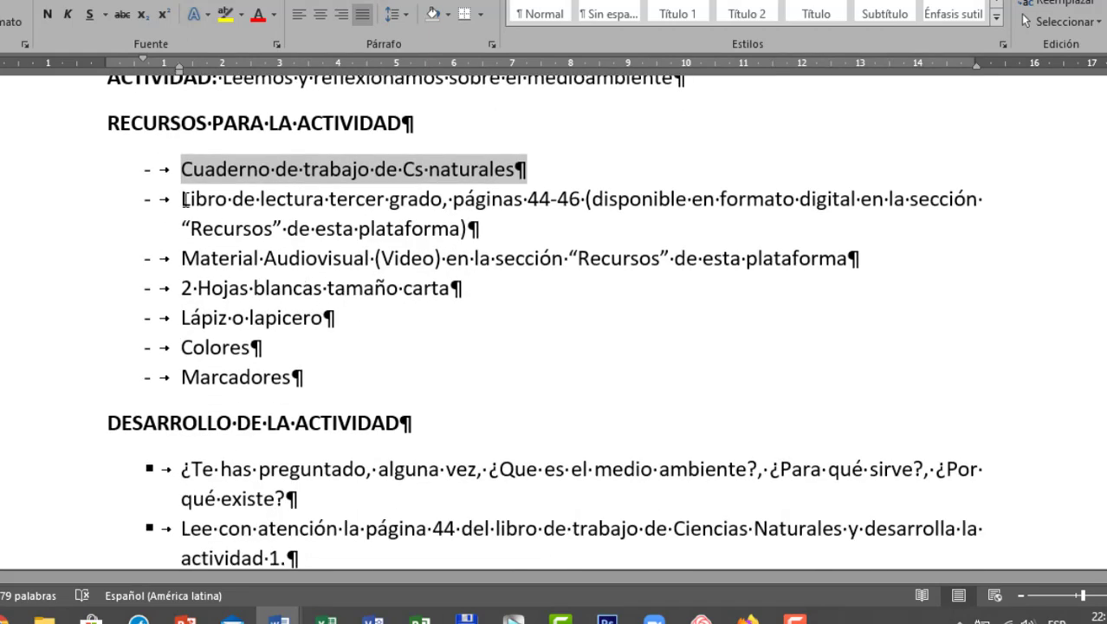
# Examine the remaining listed resources, from the reading book and its page range through the video, paper sheets and drawing supplies.
pyautogui.moveTo(183, 201); pyautogui.dragTo(558, 202)
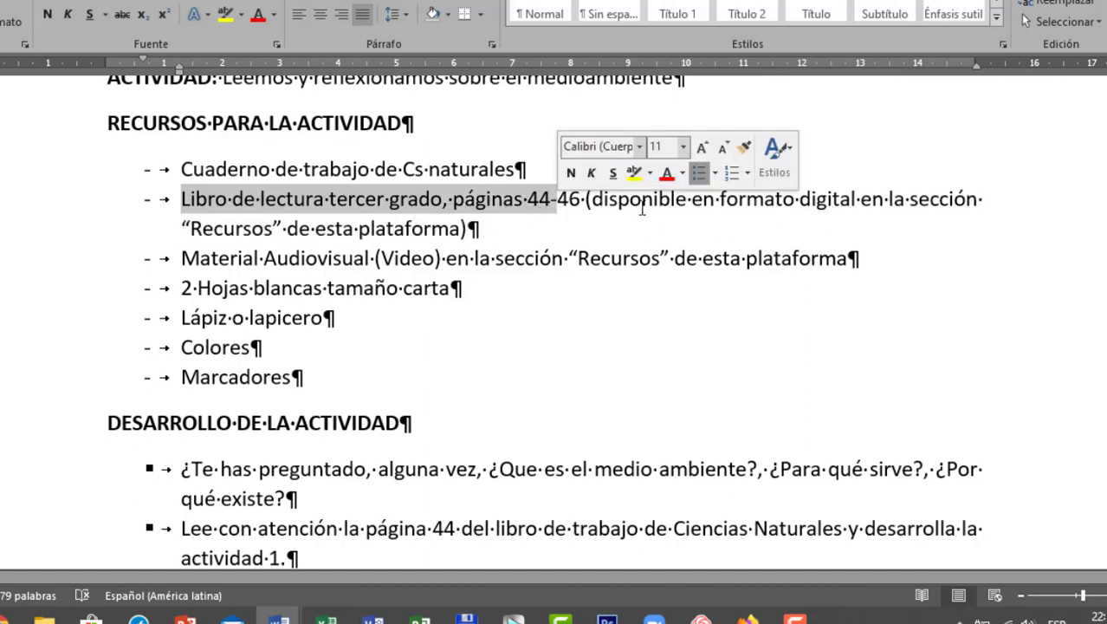
pyautogui.click(432, 227)
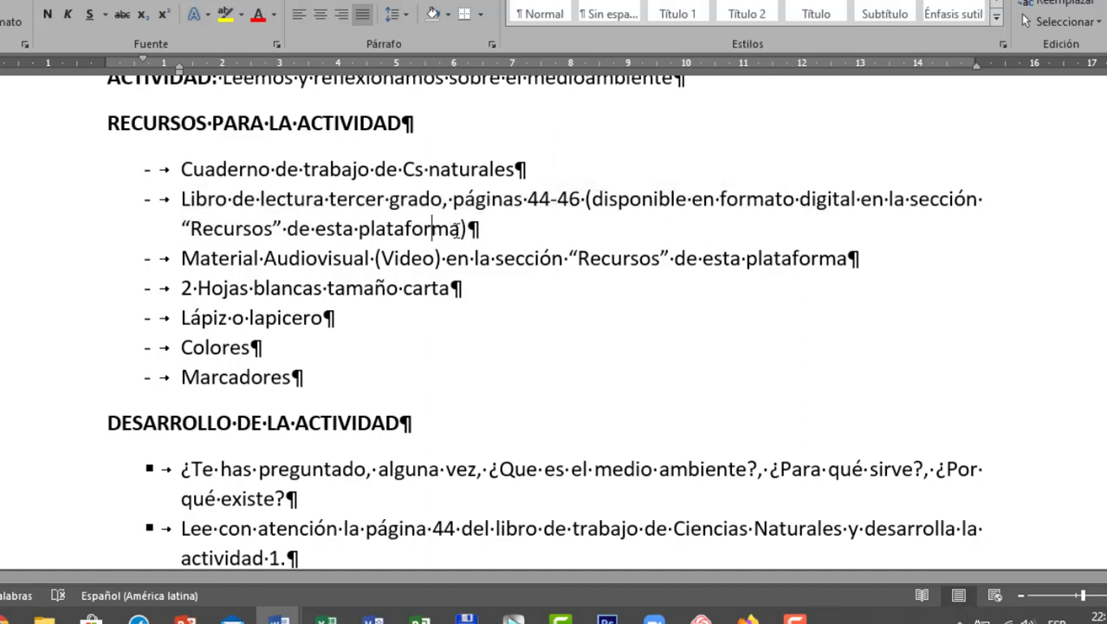
pyautogui.moveTo(514, 217); pyautogui.dragTo(585, 201)
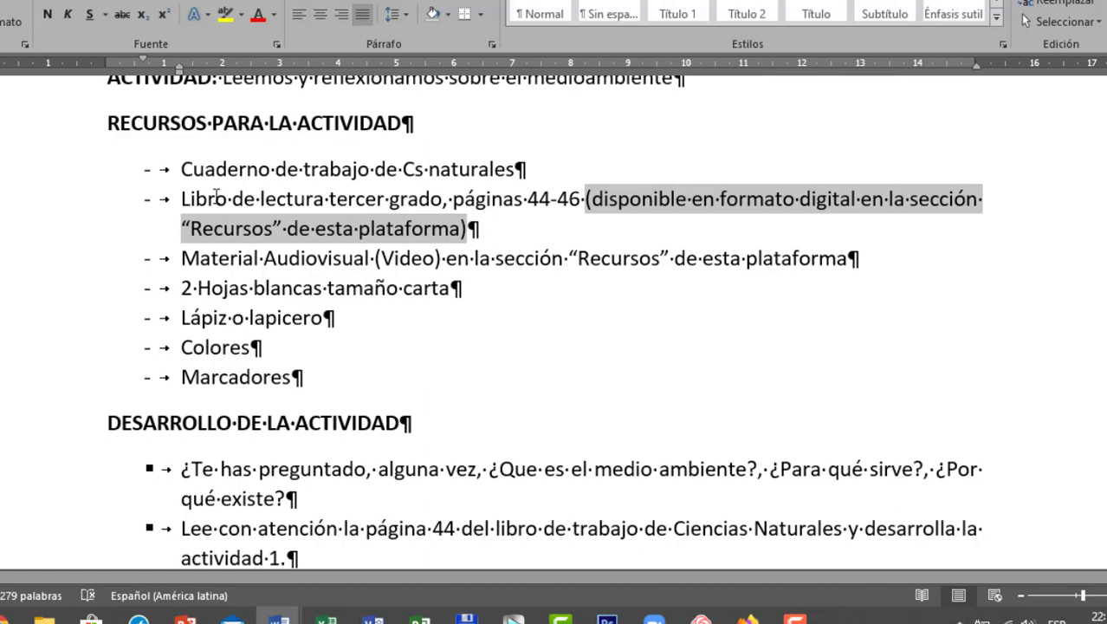
pyautogui.moveTo(217, 197); pyautogui.dragTo(549, 205)
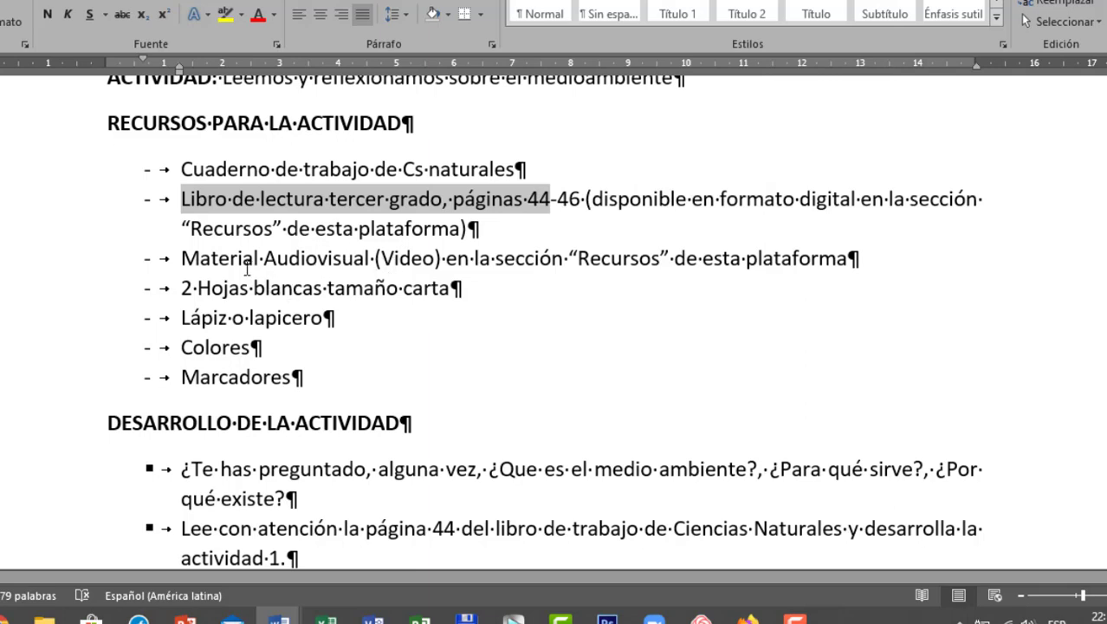
pyautogui.moveTo(204, 262); pyautogui.dragTo(618, 272)
pyautogui.click(413, 260)
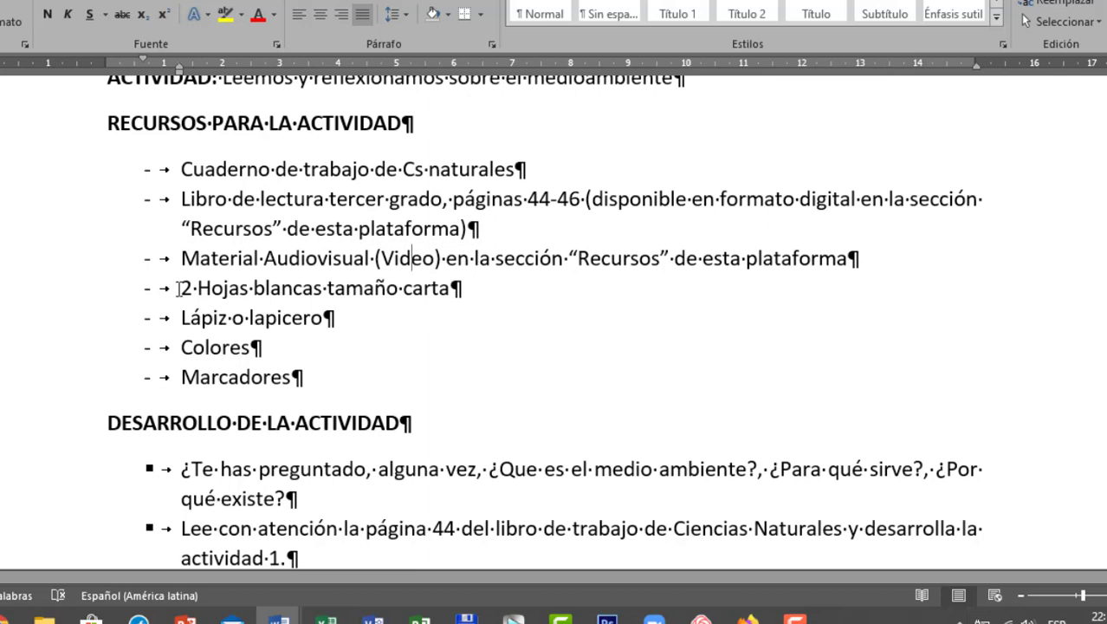
pyautogui.moveTo(179, 289); pyautogui.dragTo(446, 294)
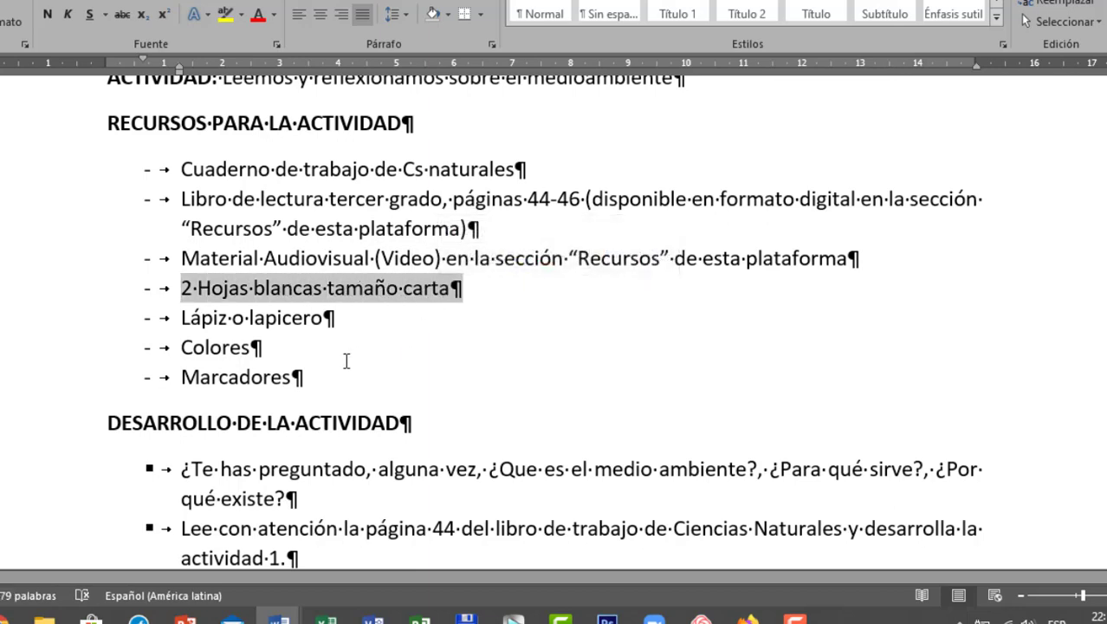
pyautogui.moveTo(181, 319); pyautogui.dragTo(219, 318)
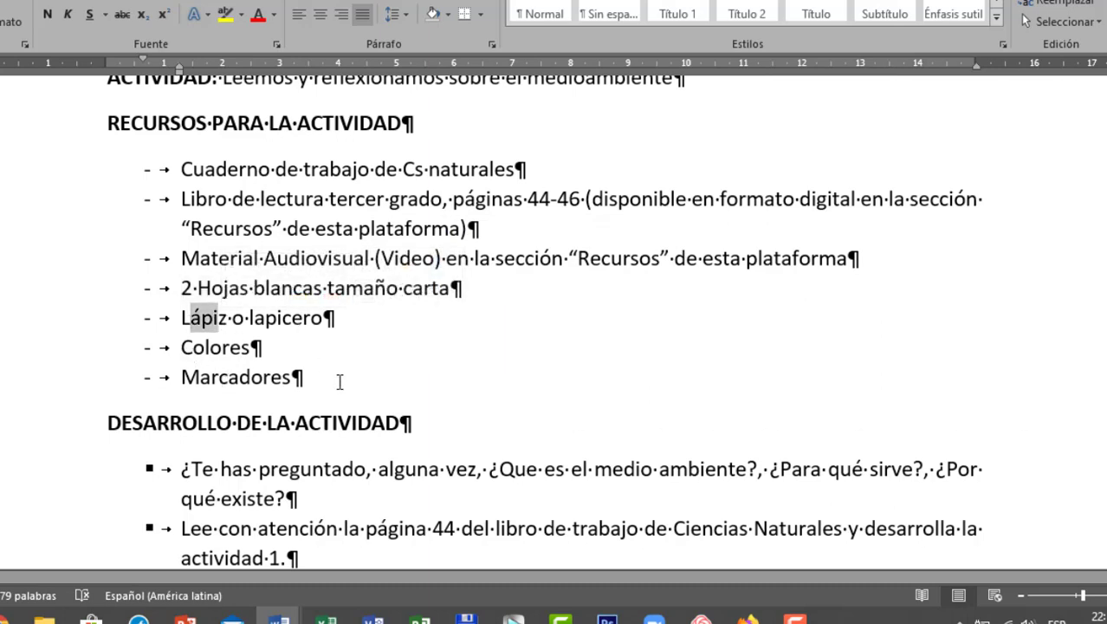
pyautogui.moveTo(310, 380); pyautogui.dragTo(217, 175)
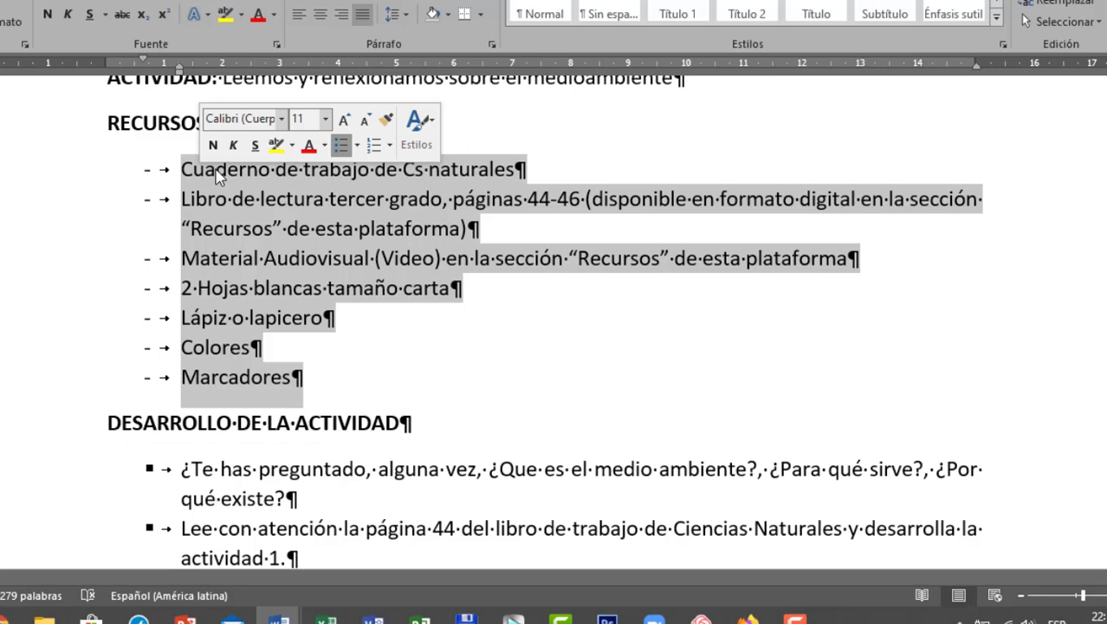
pyautogui.click(390, 338)
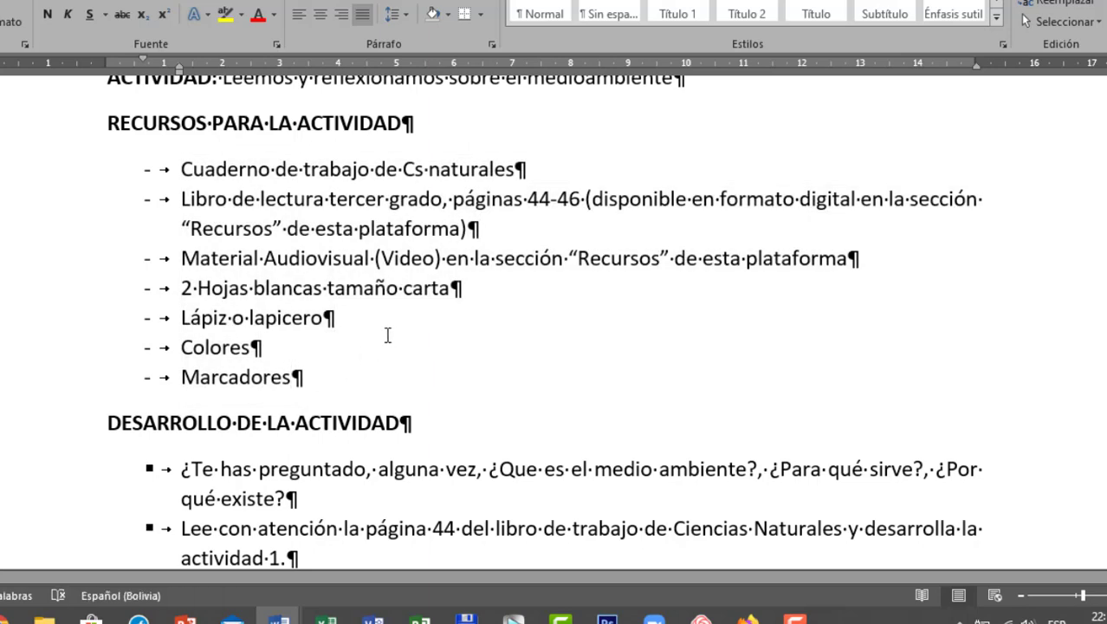
# Examine the "DESARROLLO DE LA ACTIVIDAD" list and its opening question, comparing it with the "Instrucciones" paragraph.
pyautogui.scroll(-3, 388, 335)
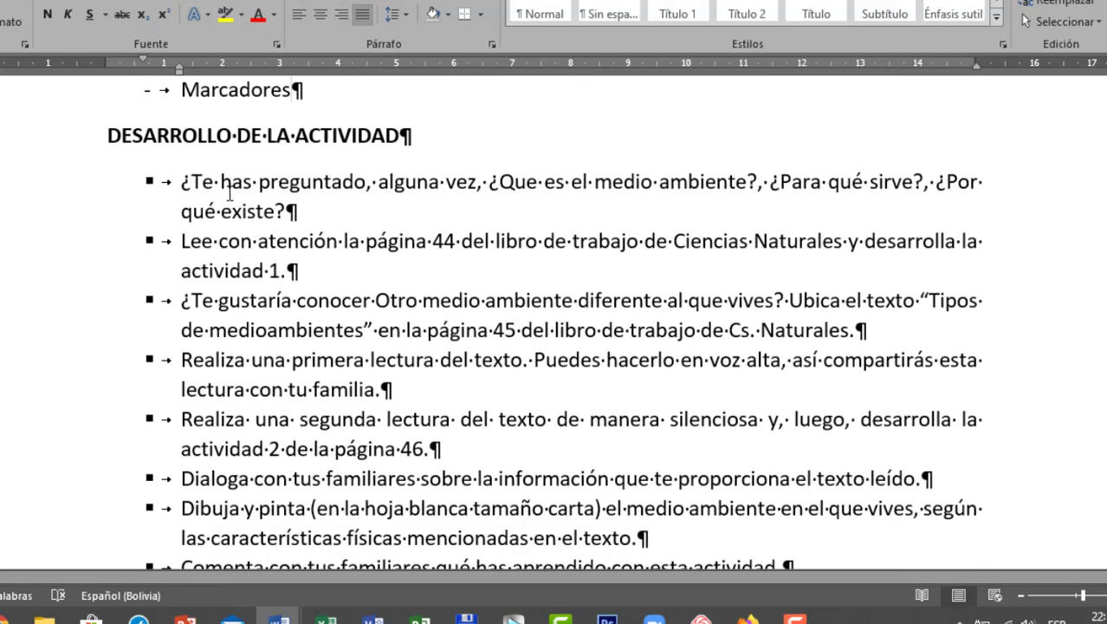
pyautogui.scroll(-2, 229, 195)
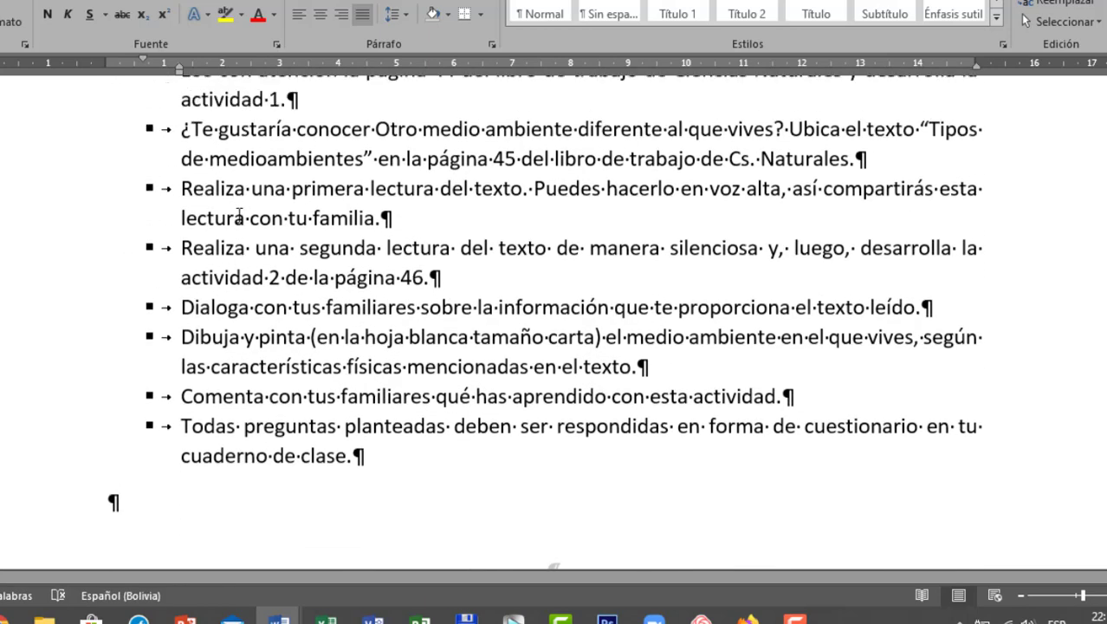
pyautogui.scroll(3, 239, 215)
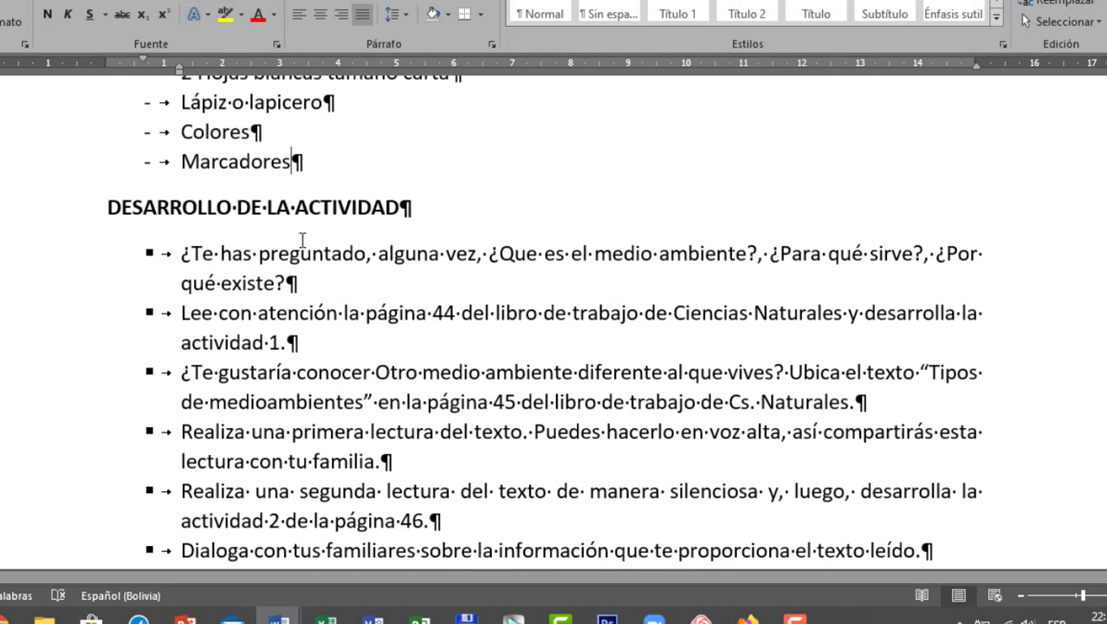
pyautogui.scroll(-1, 254, 221)
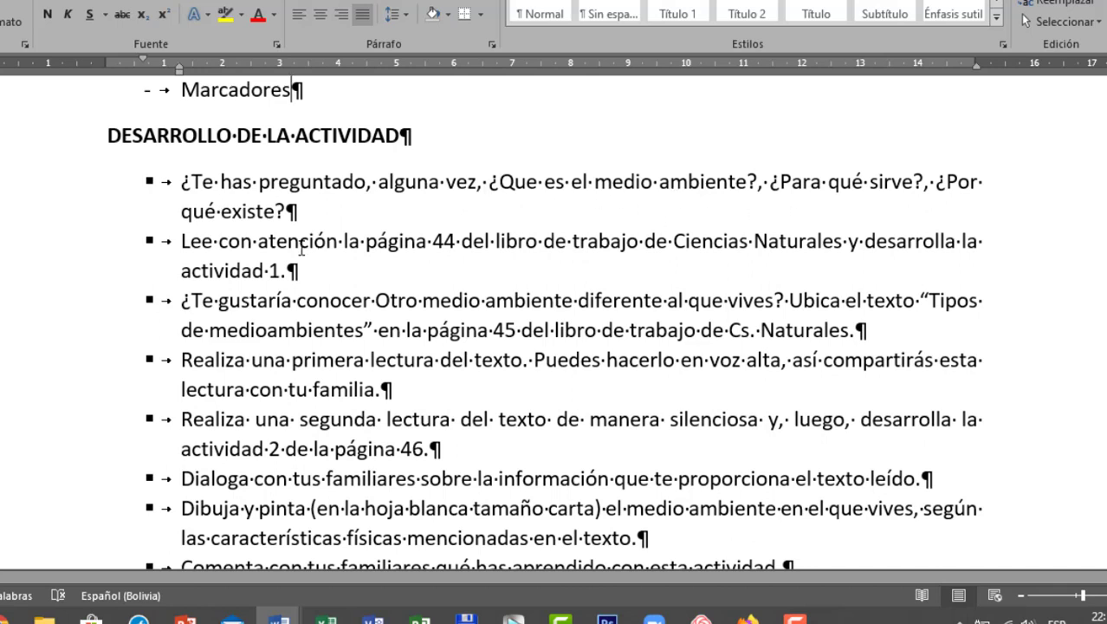
pyautogui.click(274, 211)
pyautogui.moveTo(277, 210); pyautogui.dragTo(186, 182)
pyautogui.scroll(1, 356, 169)
pyautogui.scroll(6, 356, 169)
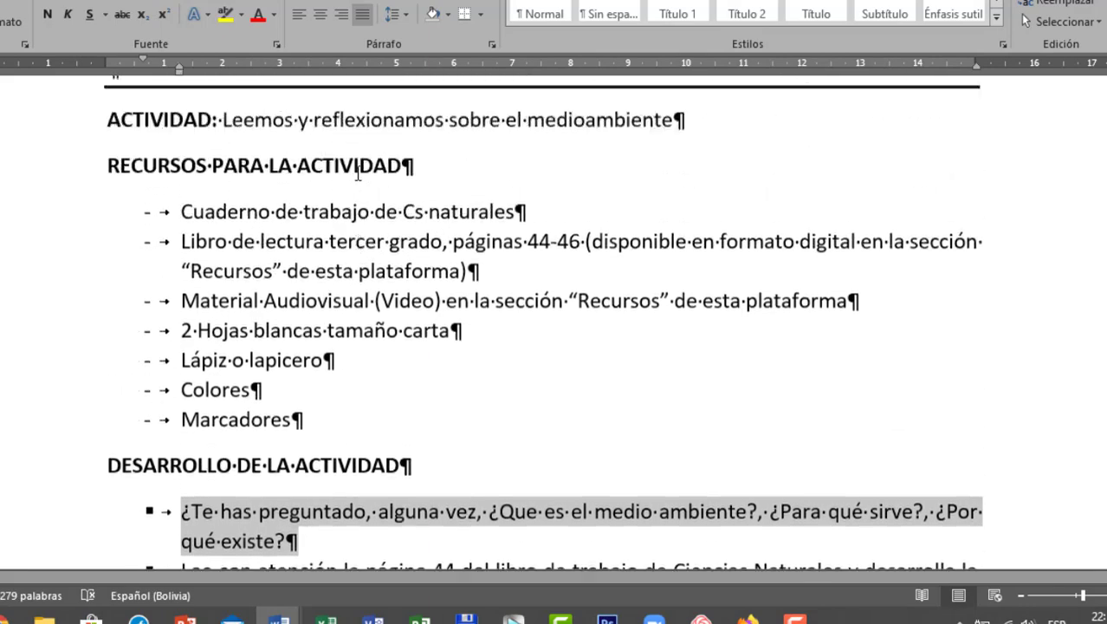
pyautogui.moveTo(109, 196); pyautogui.dragTo(442, 199)
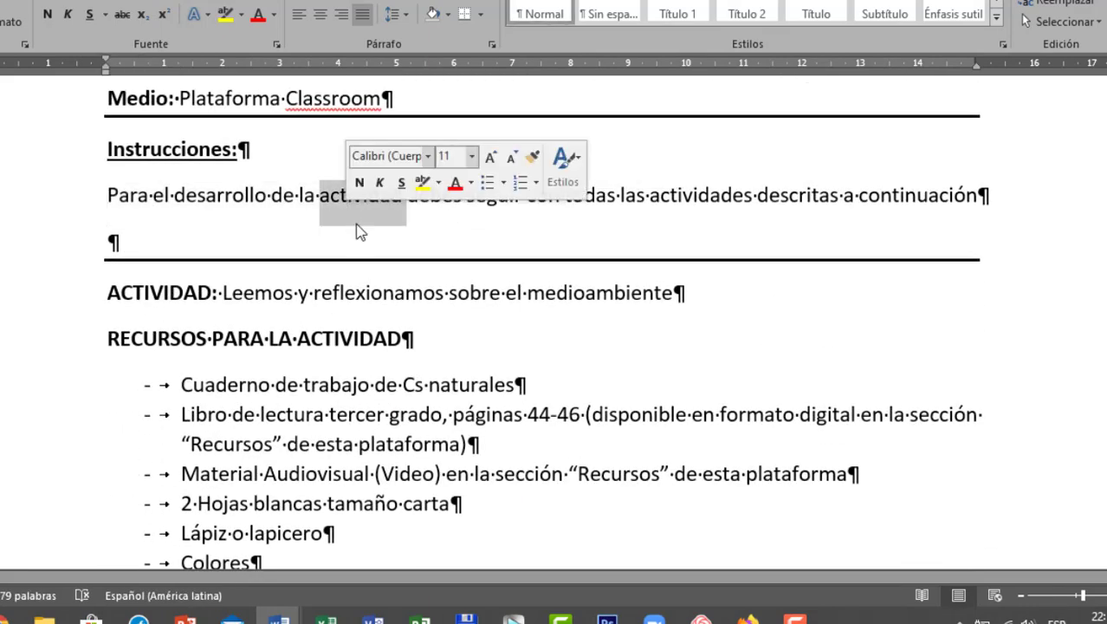
pyautogui.scroll(-8, 356, 224)
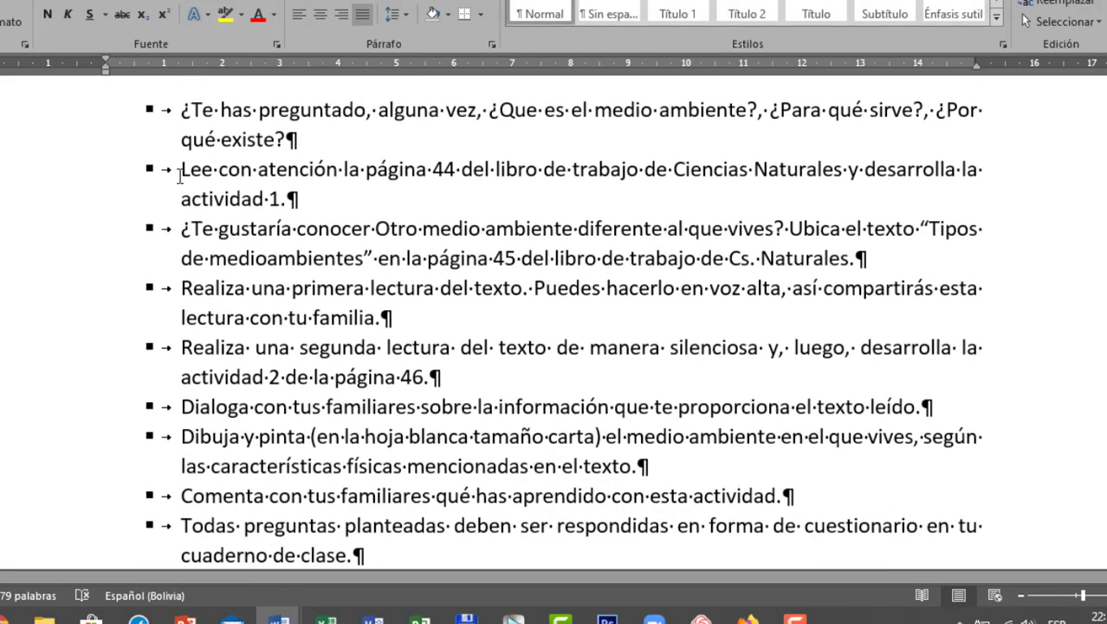
# Examine the bullet about reading page 44 and the one about locating the text "Tipos de medioambientes".
pyautogui.moveTo(179, 171); pyautogui.dragTo(452, 182)
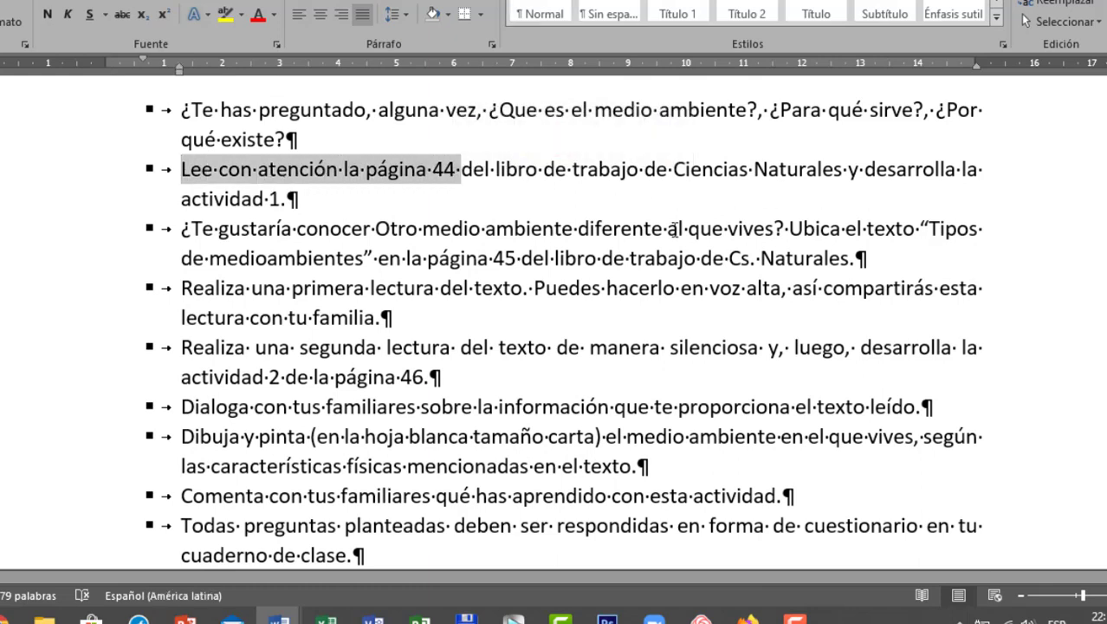
pyautogui.moveTo(285, 199); pyautogui.dragTo(232, 208)
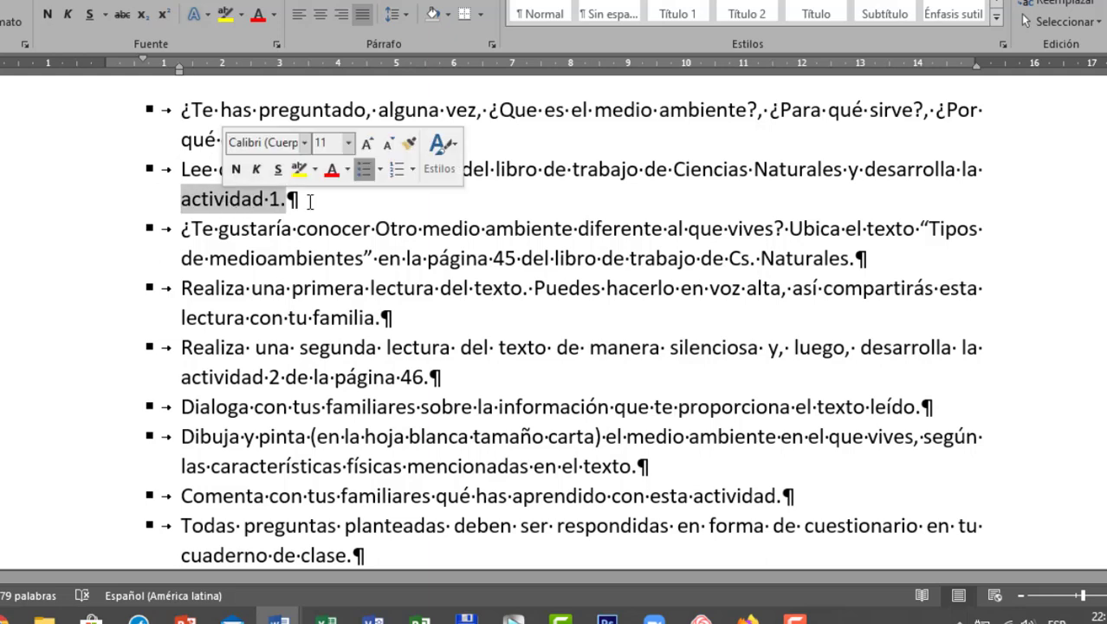
pyautogui.click(440, 287)
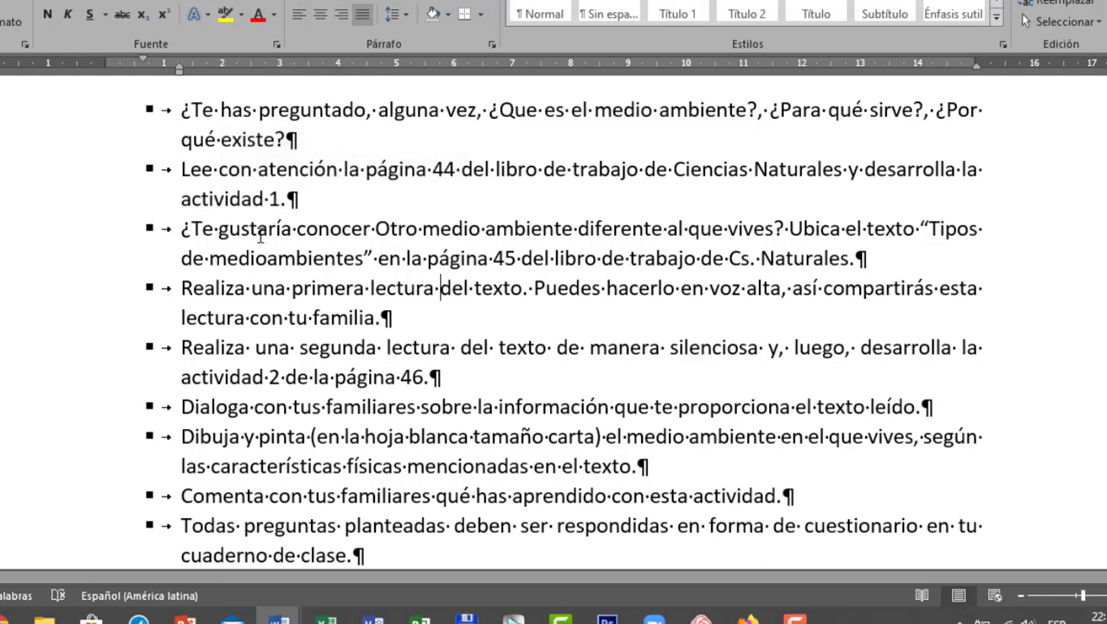
pyautogui.moveTo(251, 232); pyautogui.dragTo(910, 244)
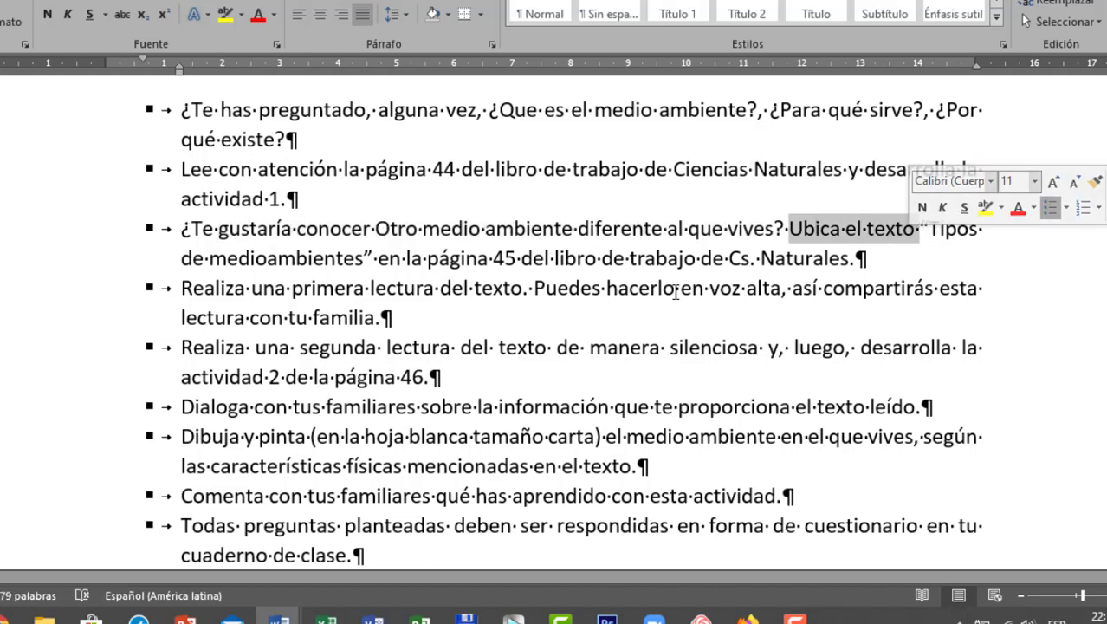
pyautogui.moveTo(499, 258); pyautogui.dragTo(603, 258)
pyautogui.click(829, 258)
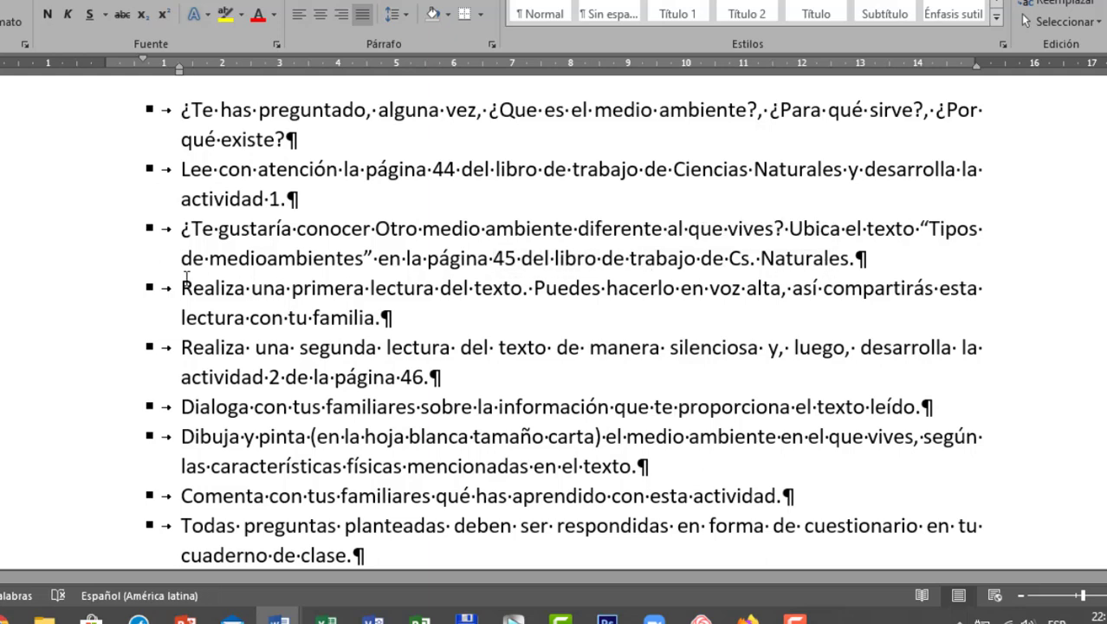
pyautogui.moveTo(181, 229); pyautogui.dragTo(741, 236)
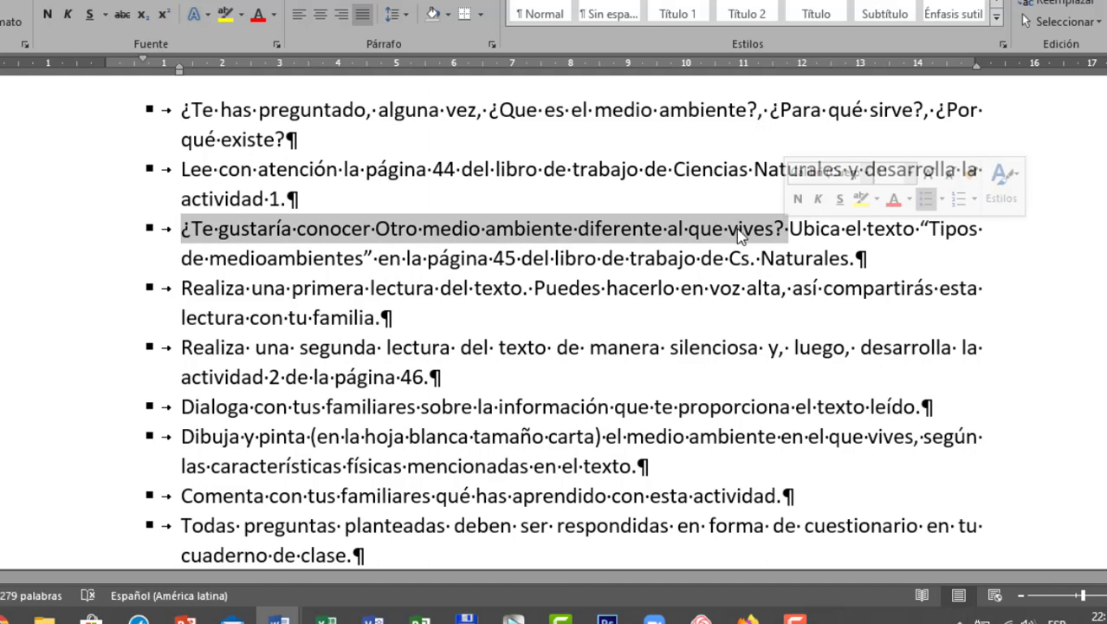
pyautogui.scroll(-1, 282, 260)
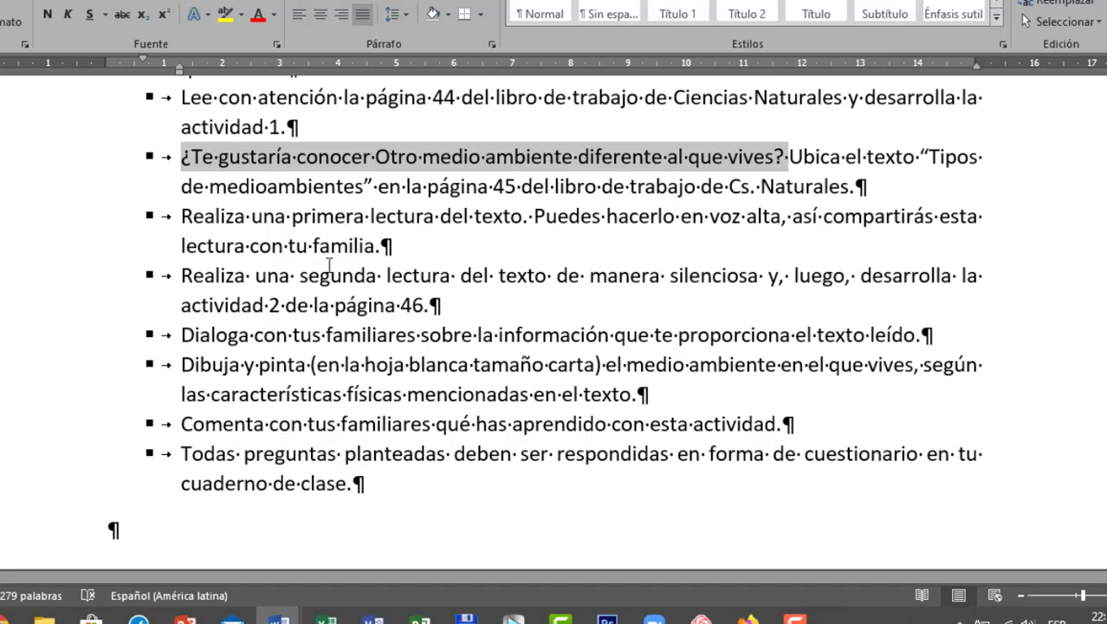
pyautogui.click(443, 195)
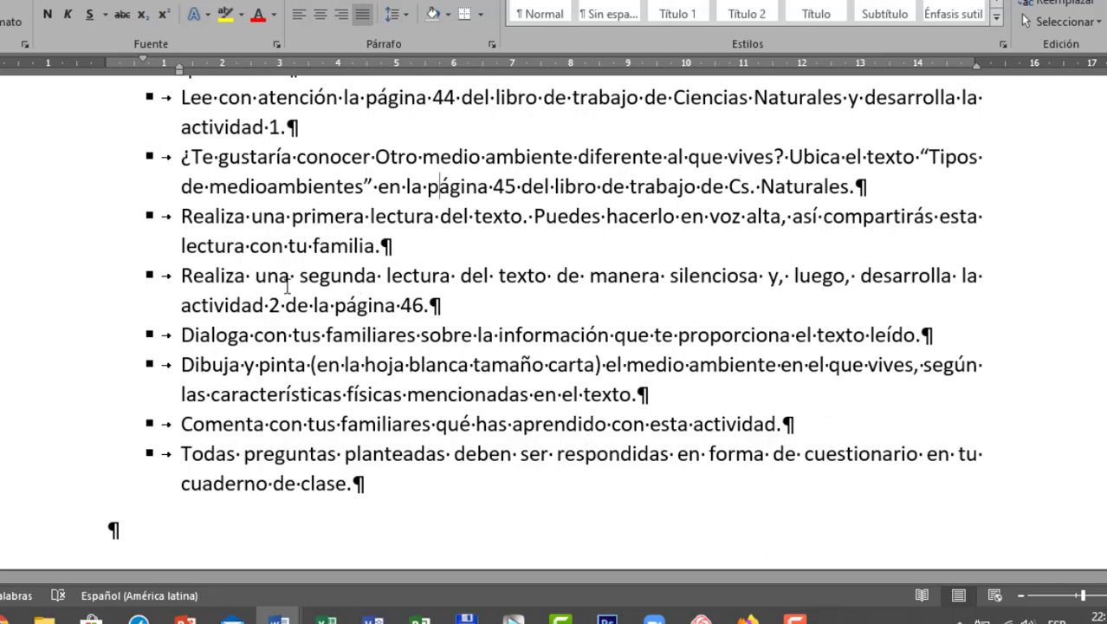
# Examine the bullets on the first and second readings, the family dialogue, and drawing and painting the environment.
pyautogui.moveTo(269, 283); pyautogui.dragTo(199, 224)
pyautogui.click(460, 312)
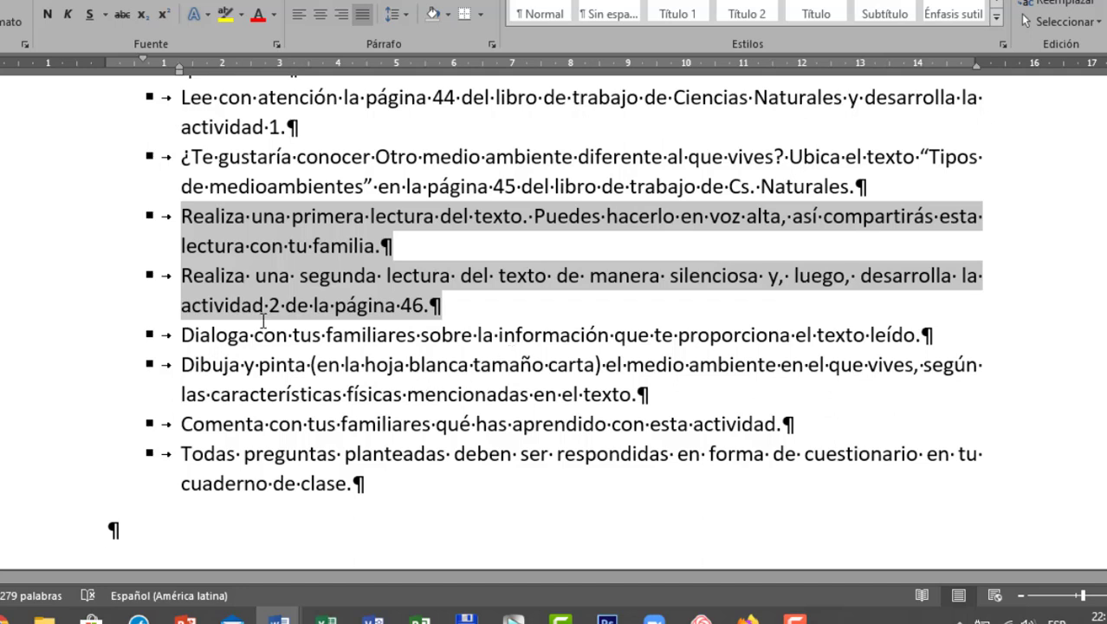
pyautogui.scroll(-1, 263, 320)
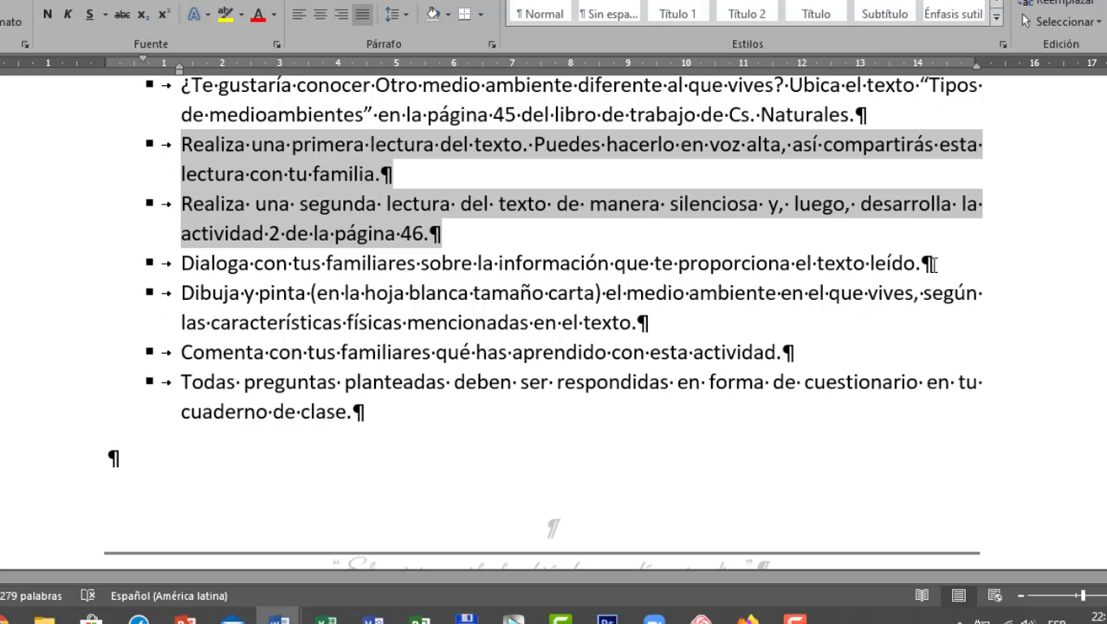
pyautogui.moveTo(934, 262); pyautogui.dragTo(254, 264)
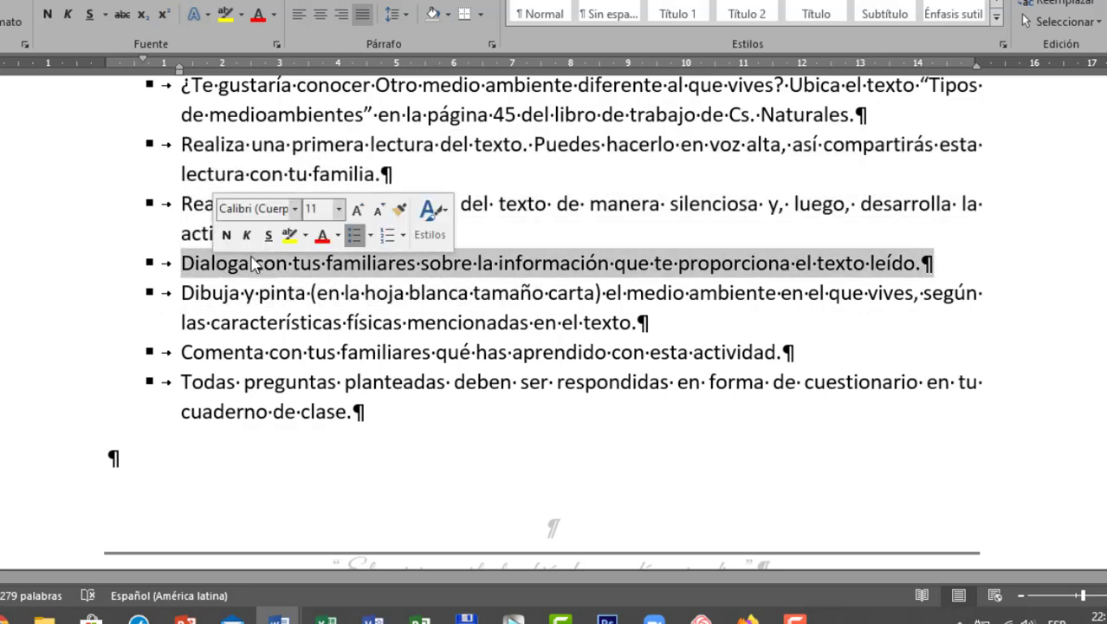
pyautogui.moveTo(221, 149); pyautogui.dragTo(404, 232)
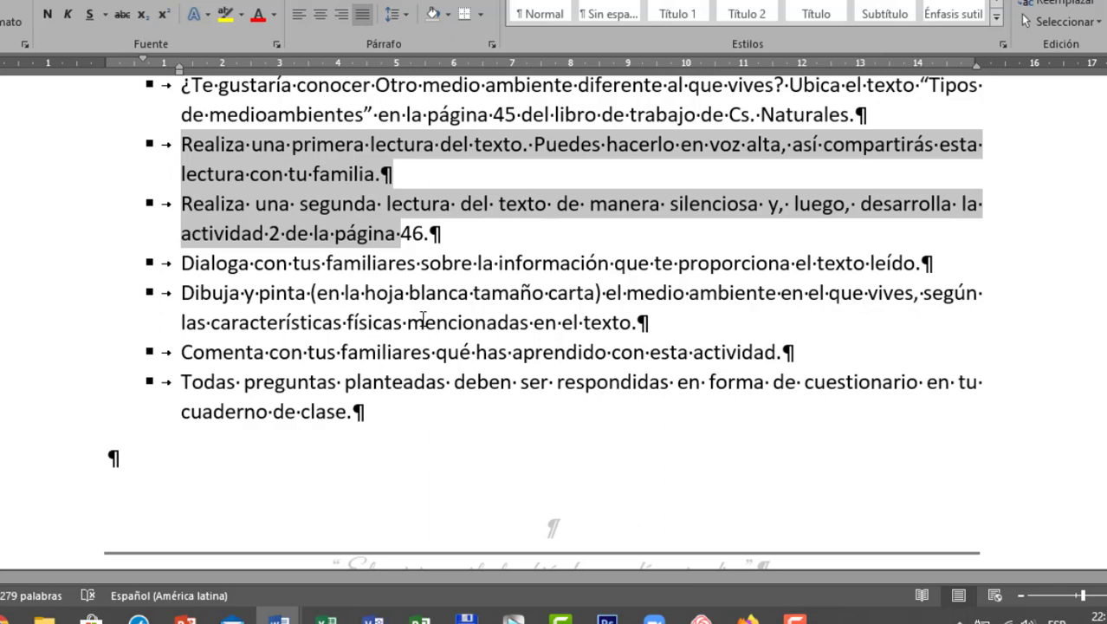
pyautogui.click(287, 324)
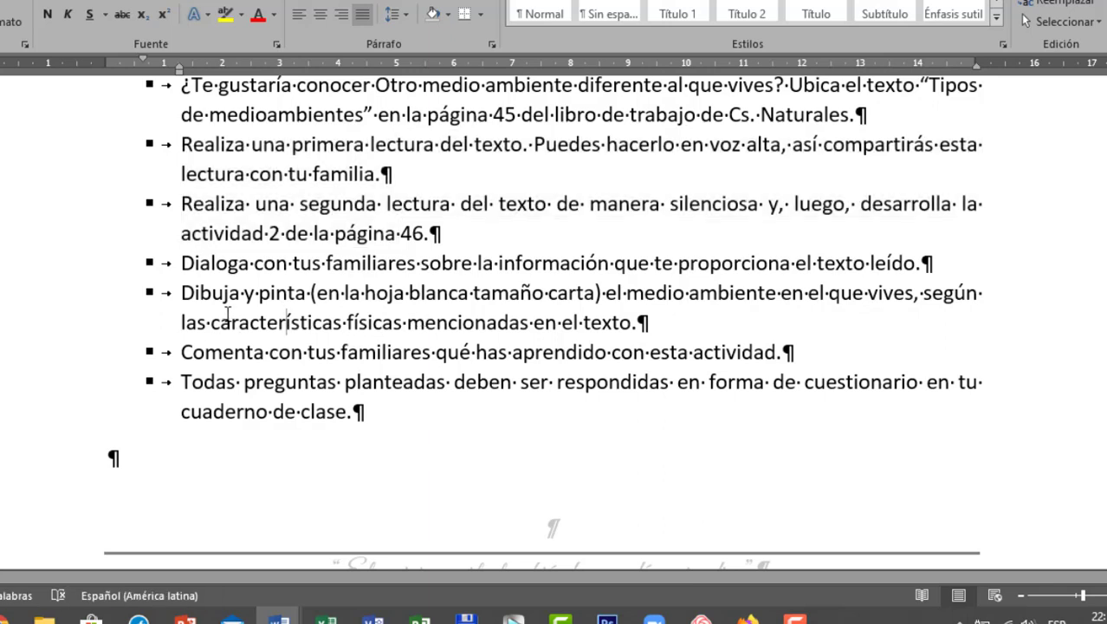
pyautogui.moveTo(181, 295); pyautogui.dragTo(309, 295)
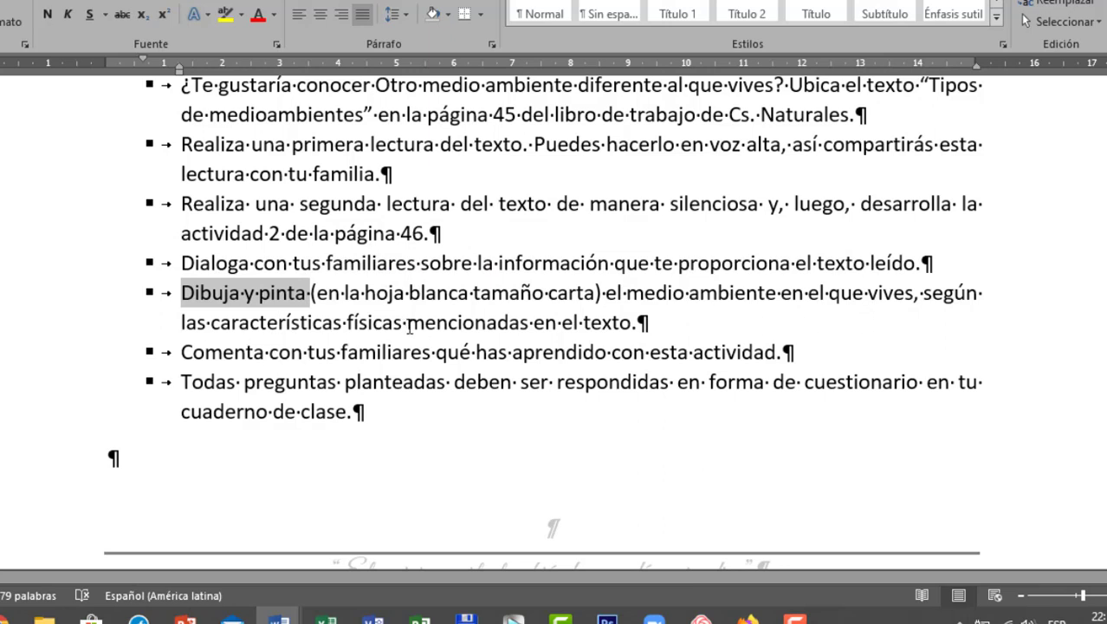
pyautogui.moveTo(659, 328); pyautogui.dragTo(255, 318)
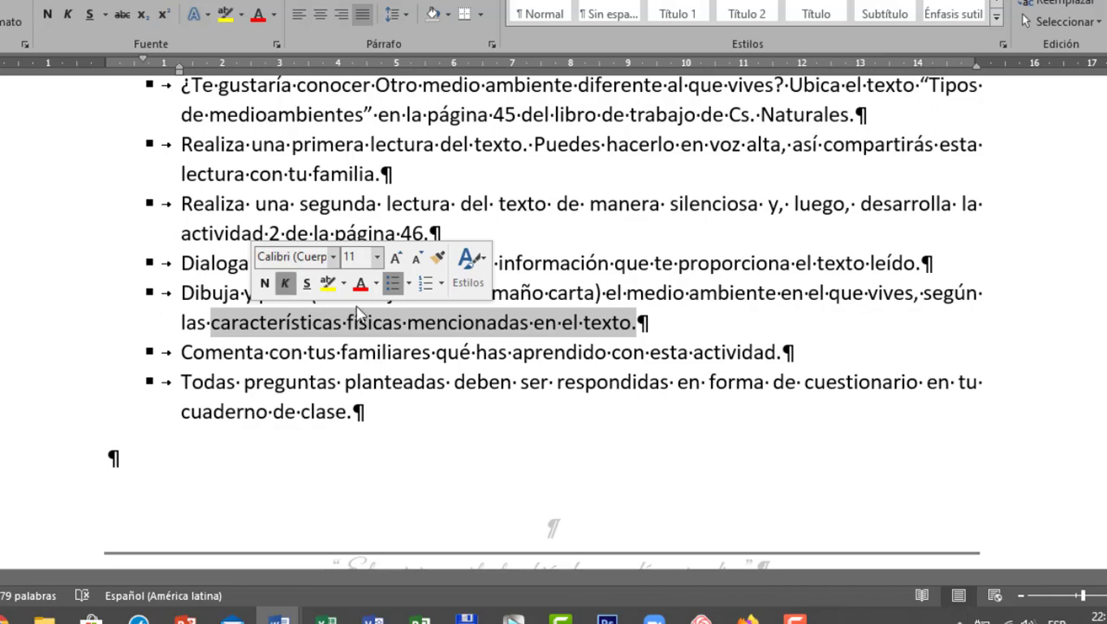
# Examine the last two activity bullets, about commenting with family on what was learned and answering the questions in the class notebook.
pyautogui.click(403, 323)
pyautogui.scroll(-1, 435, 260)
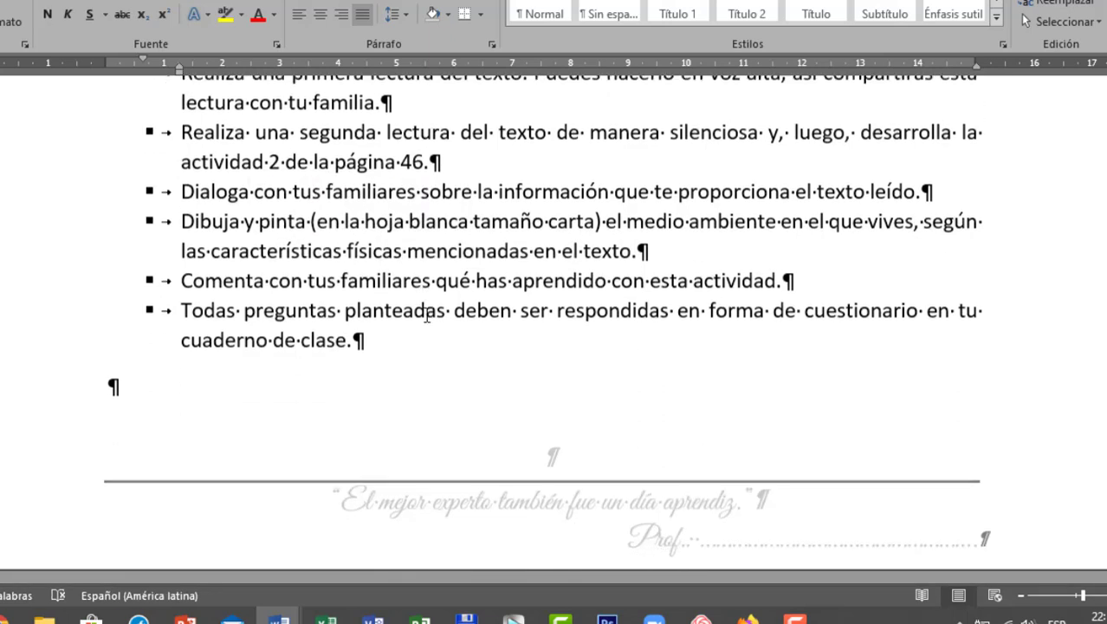
pyautogui.moveTo(216, 281); pyautogui.dragTo(771, 281)
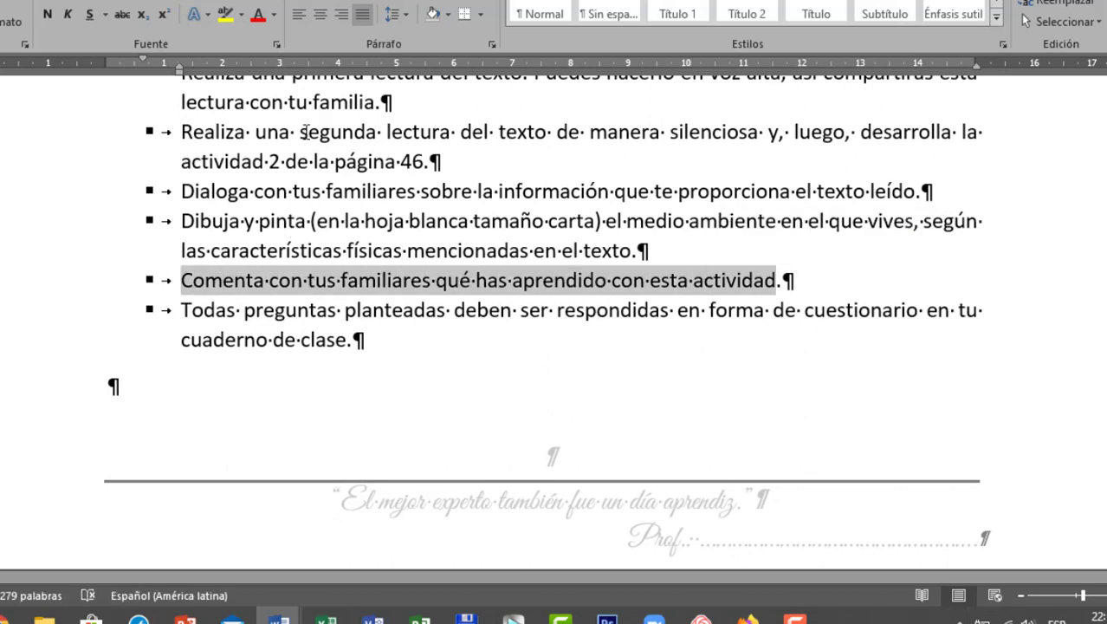
pyautogui.click(265, 282)
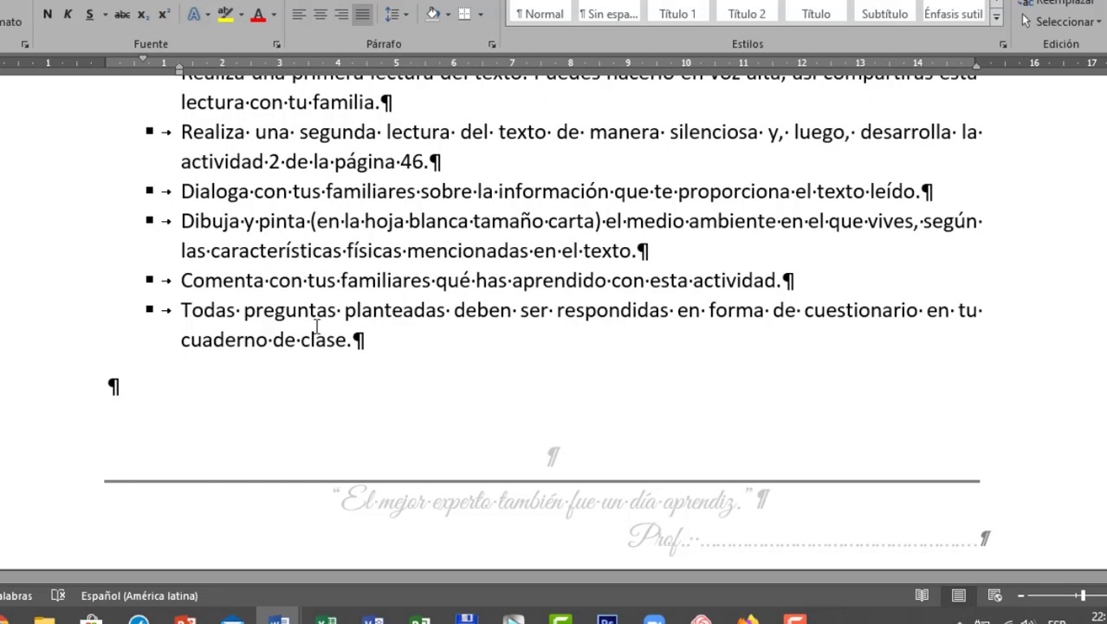
pyautogui.moveTo(268, 310); pyautogui.dragTo(517, 314)
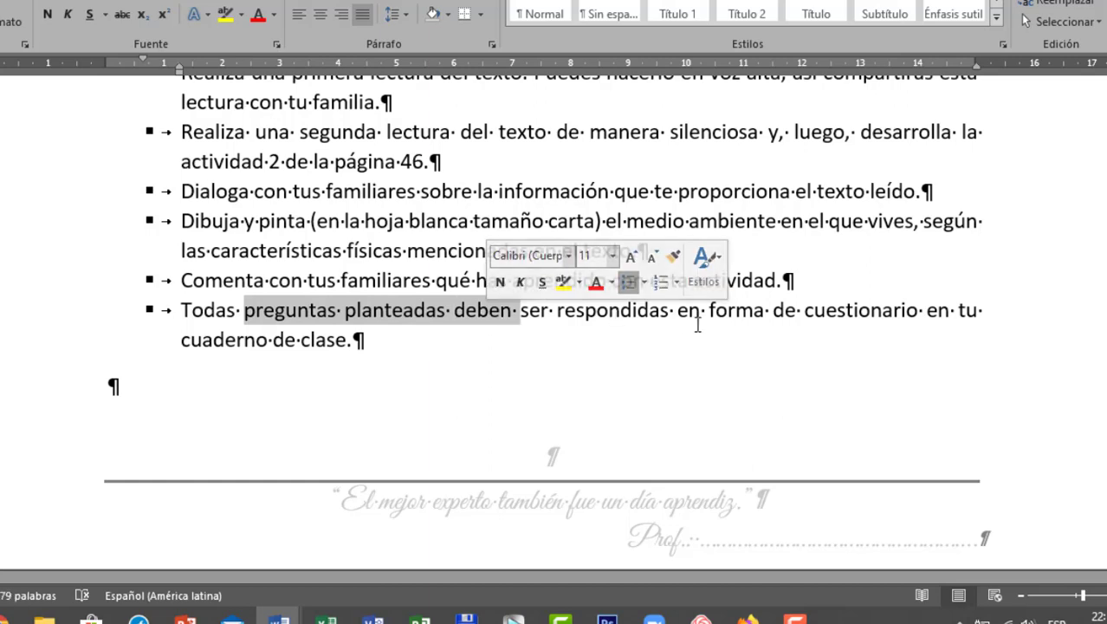
pyautogui.click(287, 341)
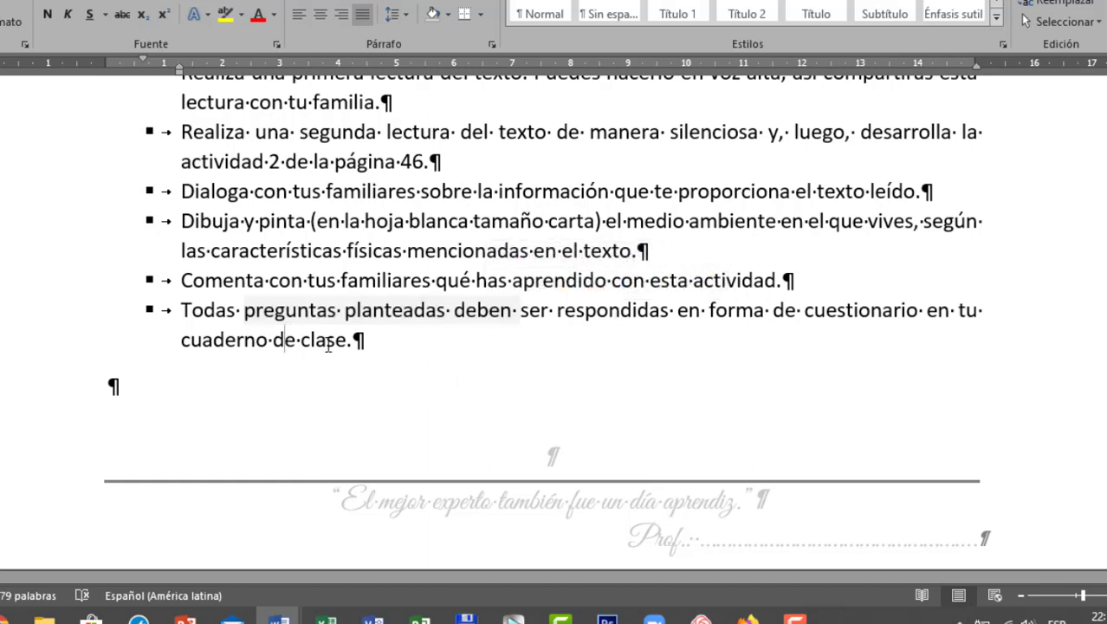
# Examine the question "¿Te gustaría conocer Otro medio ambiente diferente al que vives?" and review the guide from its general data to the final bullet.
pyautogui.scroll(3, 260, 303)
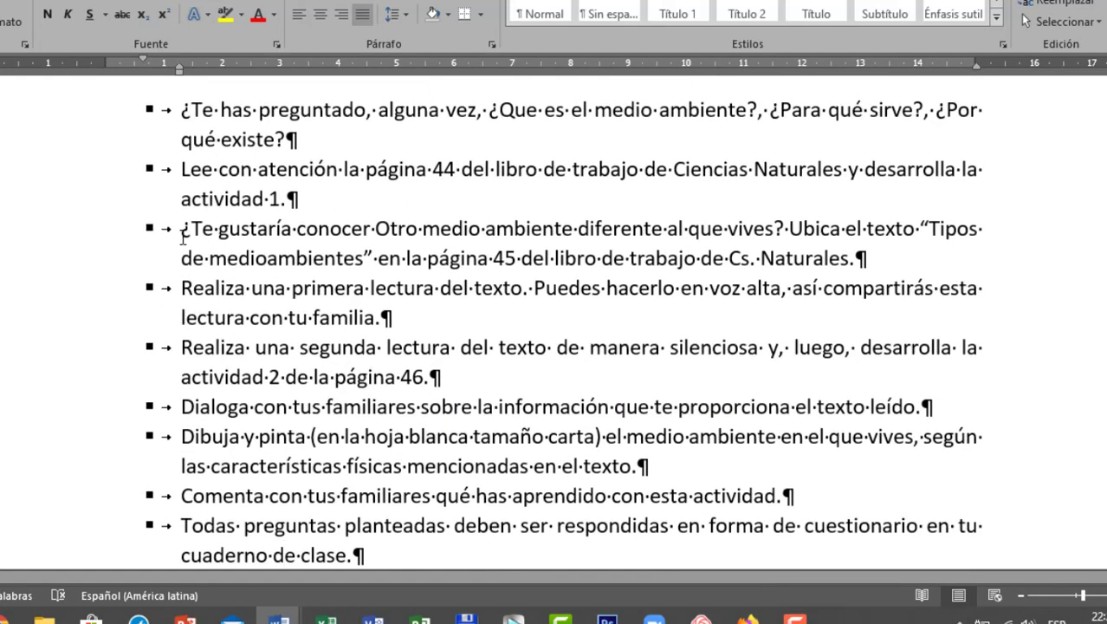
pyautogui.moveTo(182, 228); pyautogui.dragTo(786, 232)
pyautogui.scroll(2, 509, 224)
pyautogui.scroll(5, 509, 224)
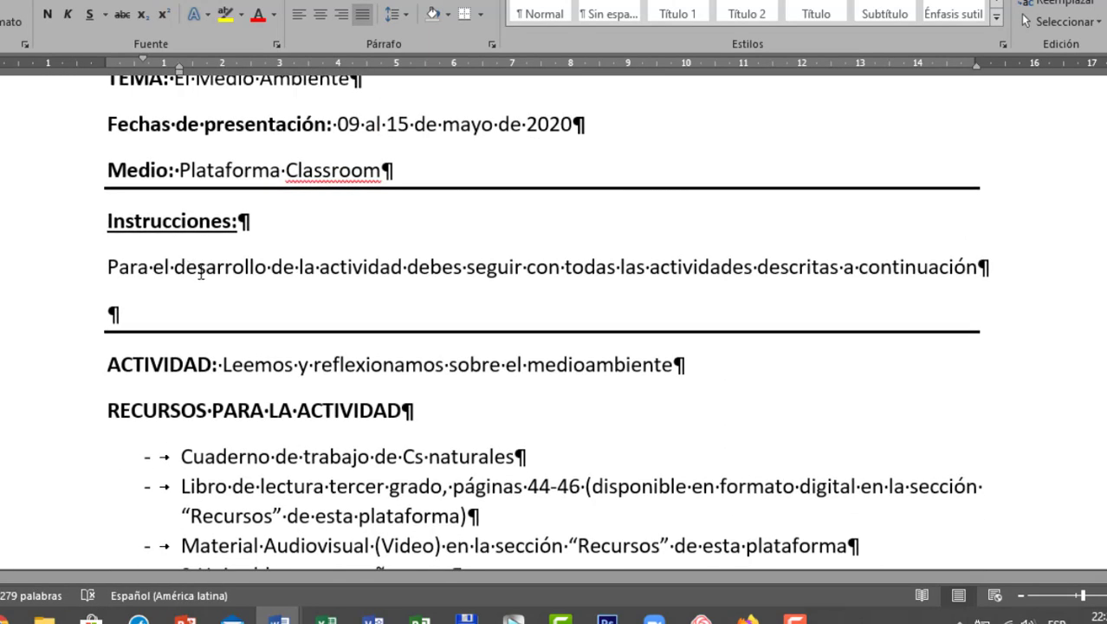
pyautogui.scroll(4, 200, 272)
pyautogui.scroll(-8, 198, 262)
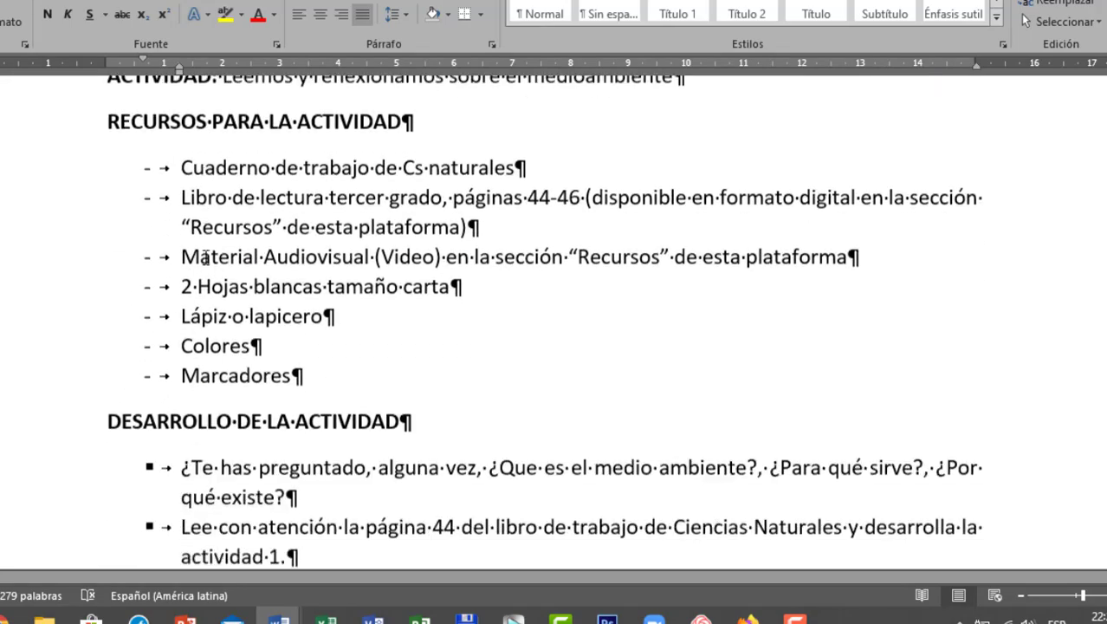
pyautogui.scroll(-8, 206, 257)
pyautogui.scroll(3, 207, 251)
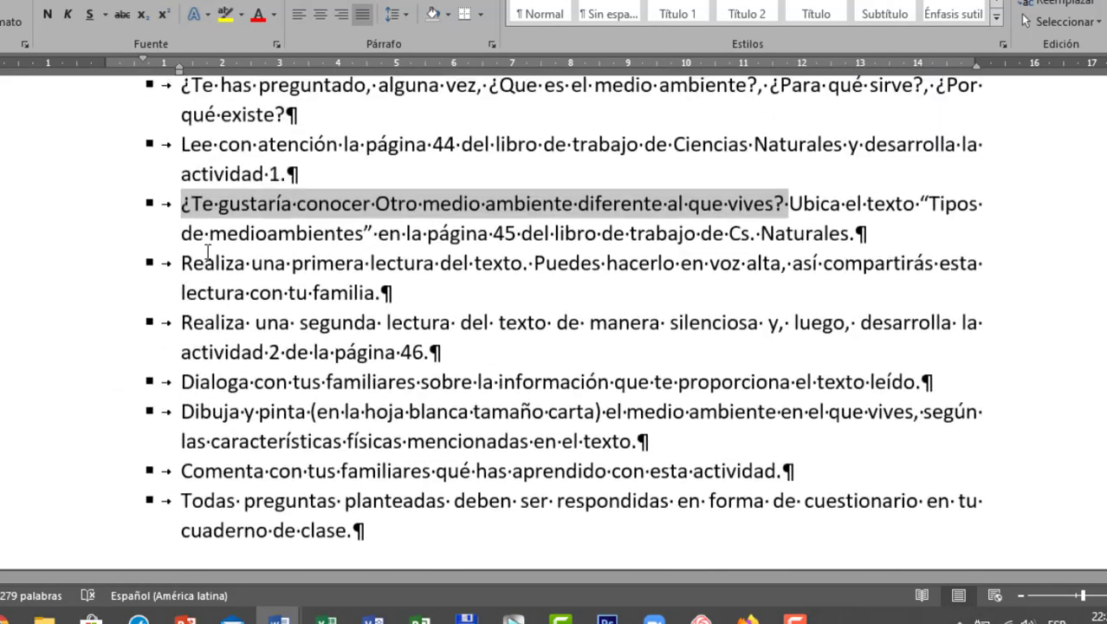
pyautogui.scroll(4, 207, 251)
pyautogui.scroll(-8, 209, 250)
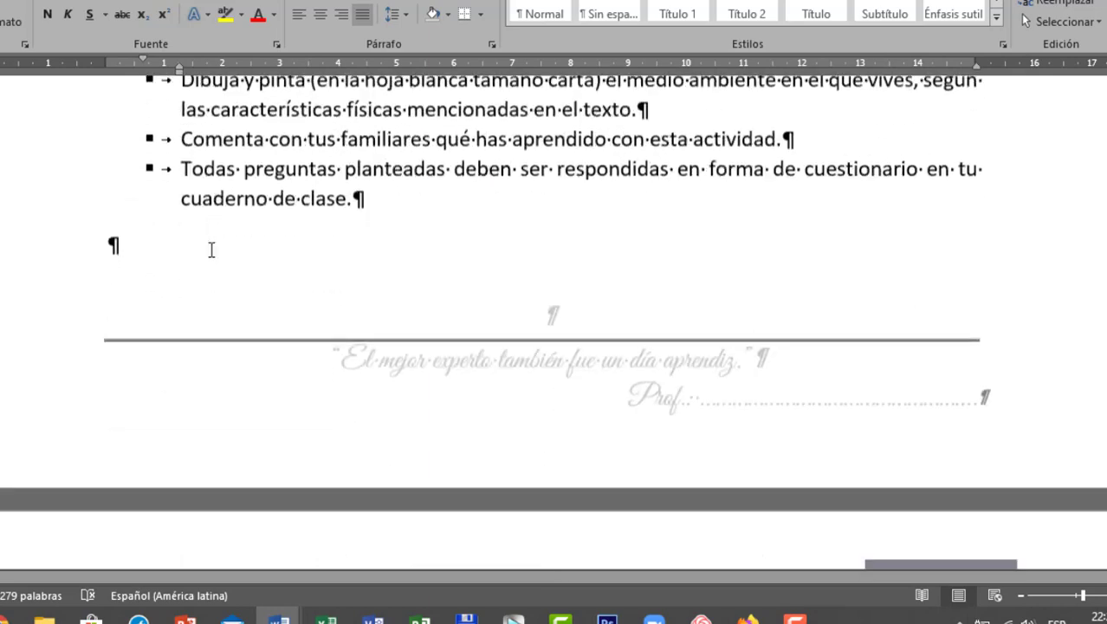
pyautogui.scroll(8, 212, 249)
pyautogui.scroll(-1, 219, 245)
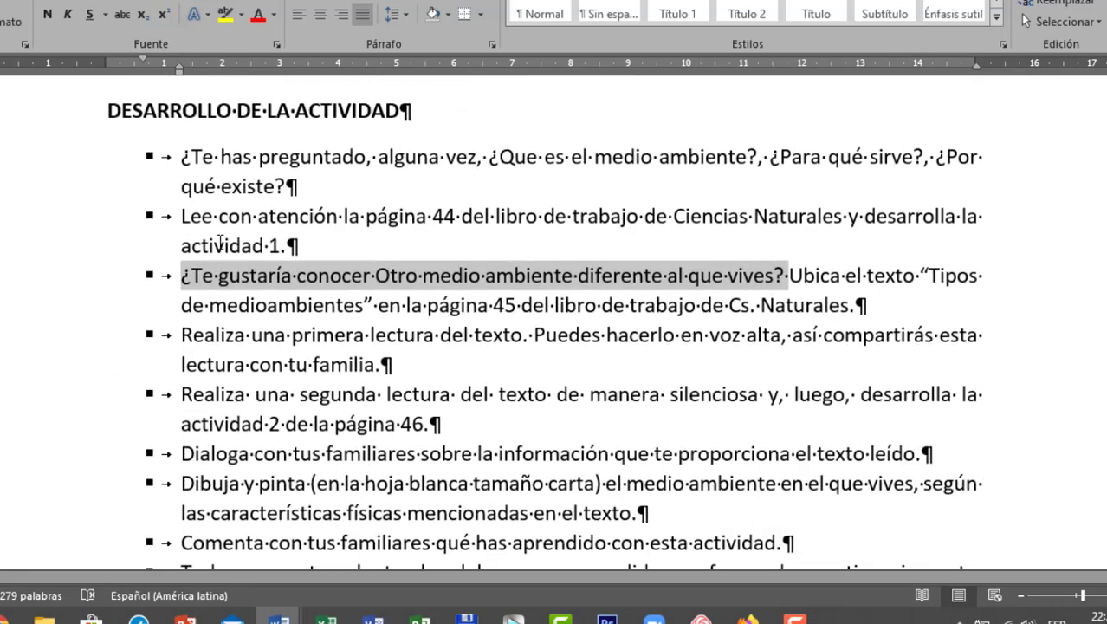
pyautogui.scroll(-2, 220, 243)
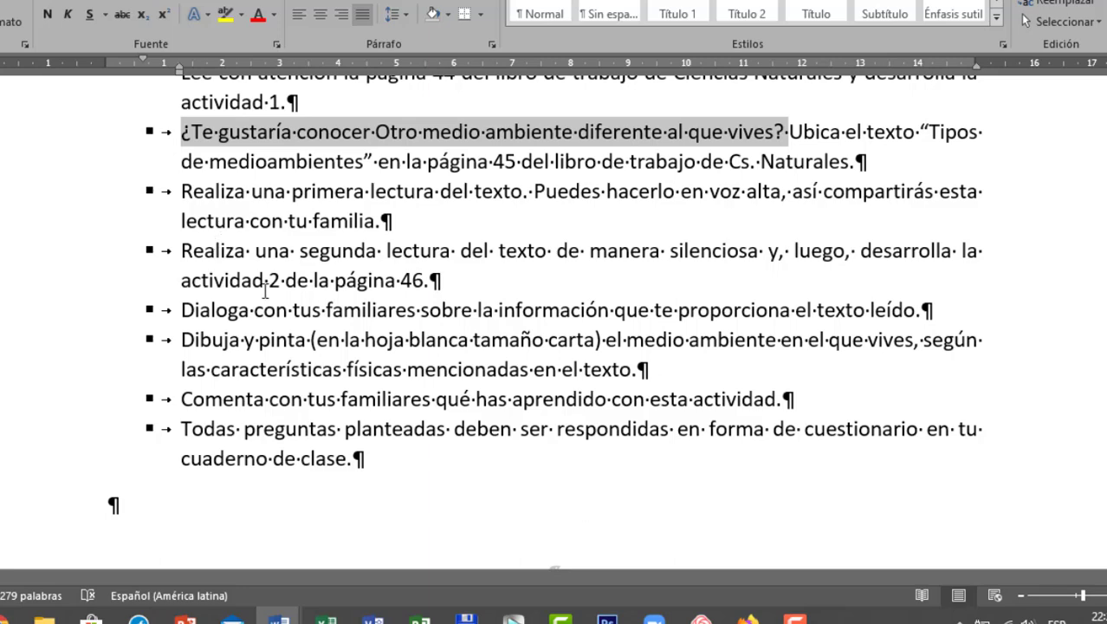
# Delete the empty paragraph after the last bullet to bring "Felicidades, eso fue todo por hoy." onto the same page.
pyautogui.scroll(-8, 345, 398)
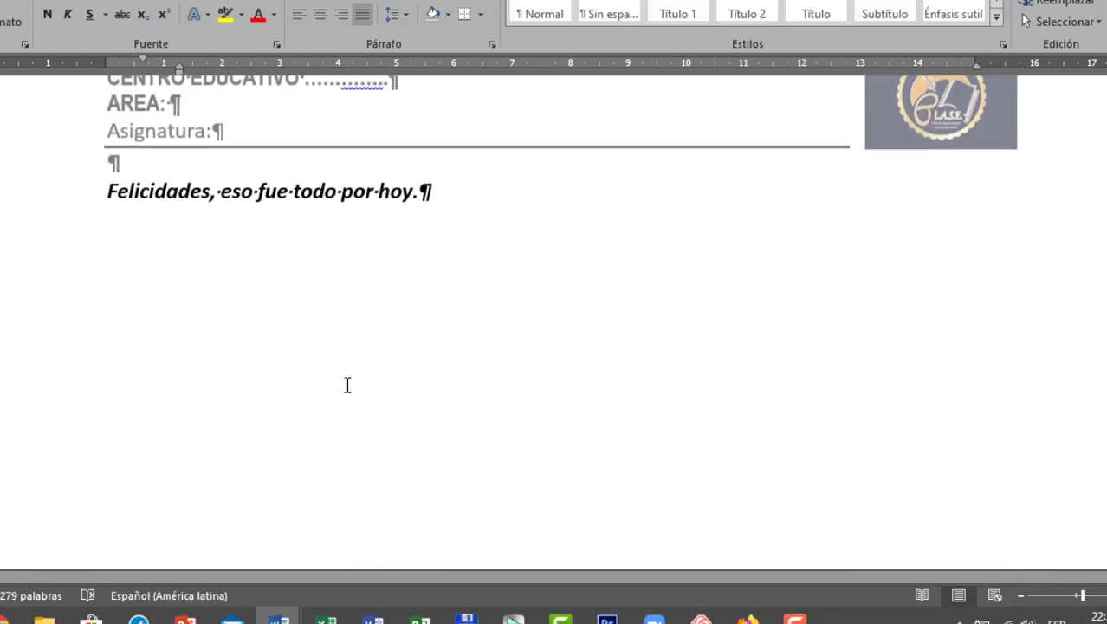
pyautogui.scroll(6, 180, 280)
pyautogui.click(156, 291)
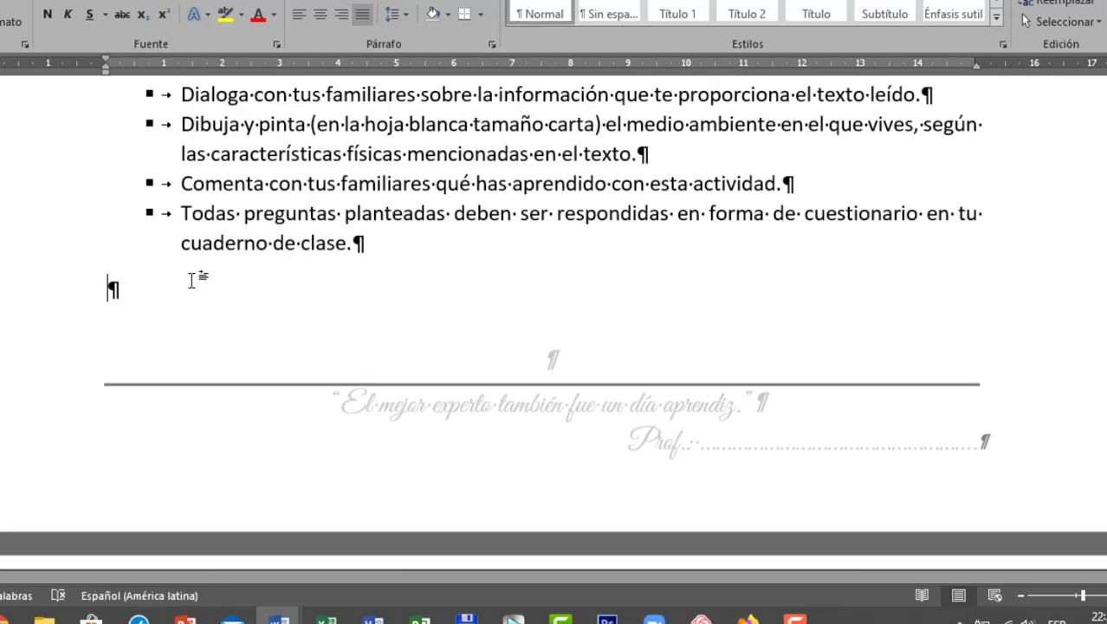
pyautogui.press('Delete')
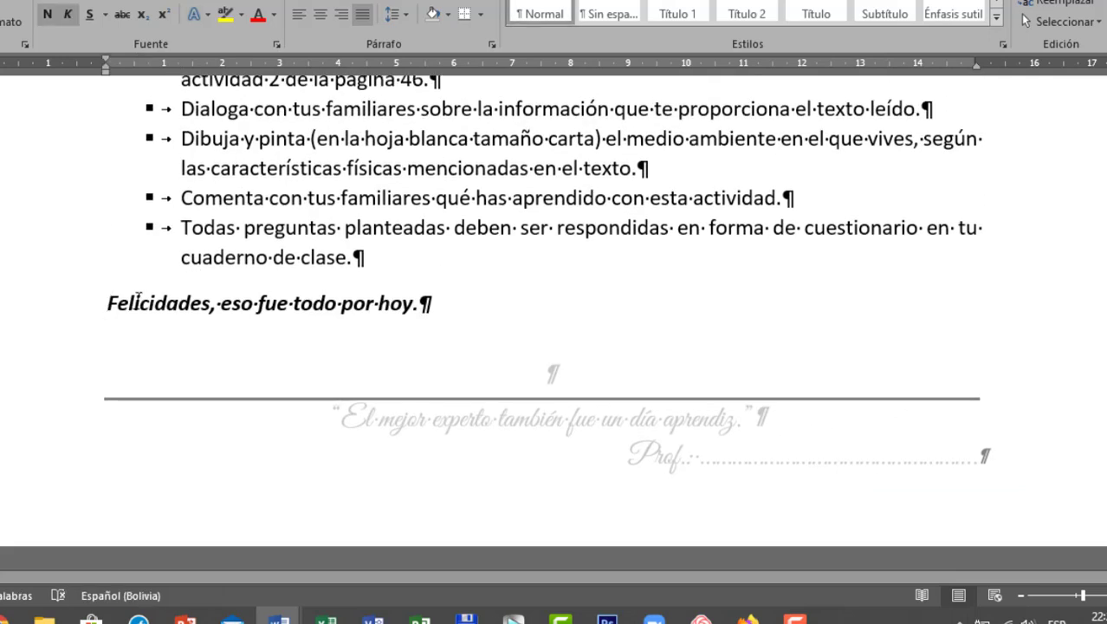
# Examine the closing line "Felicidades, eso fue todo por hoy." below the activity list.
pyautogui.click(94, 313)
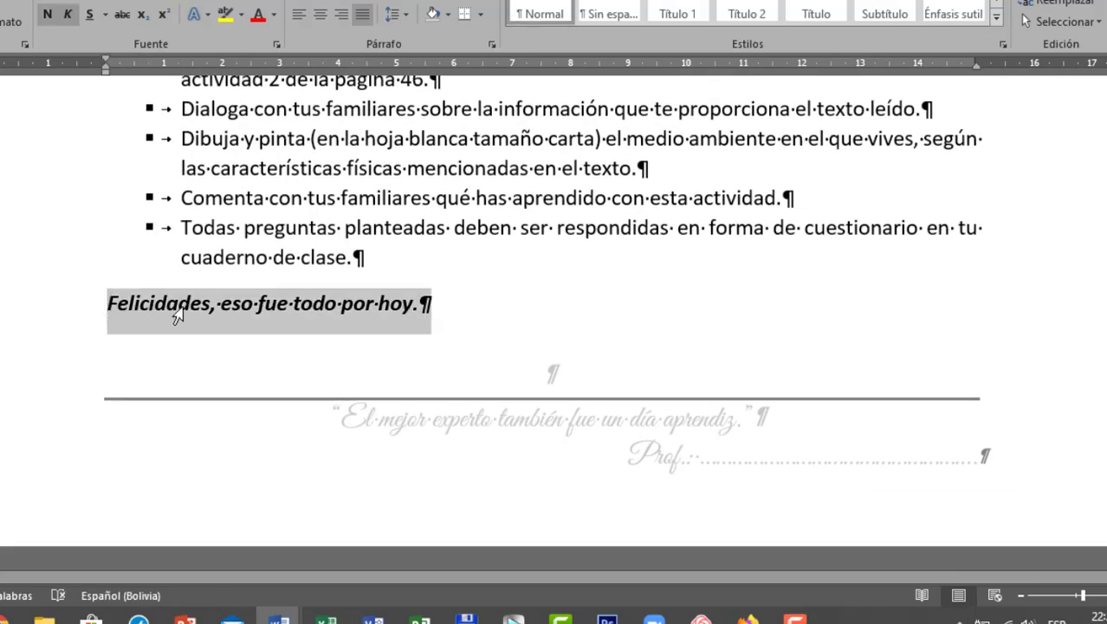
pyautogui.click(519, 319)
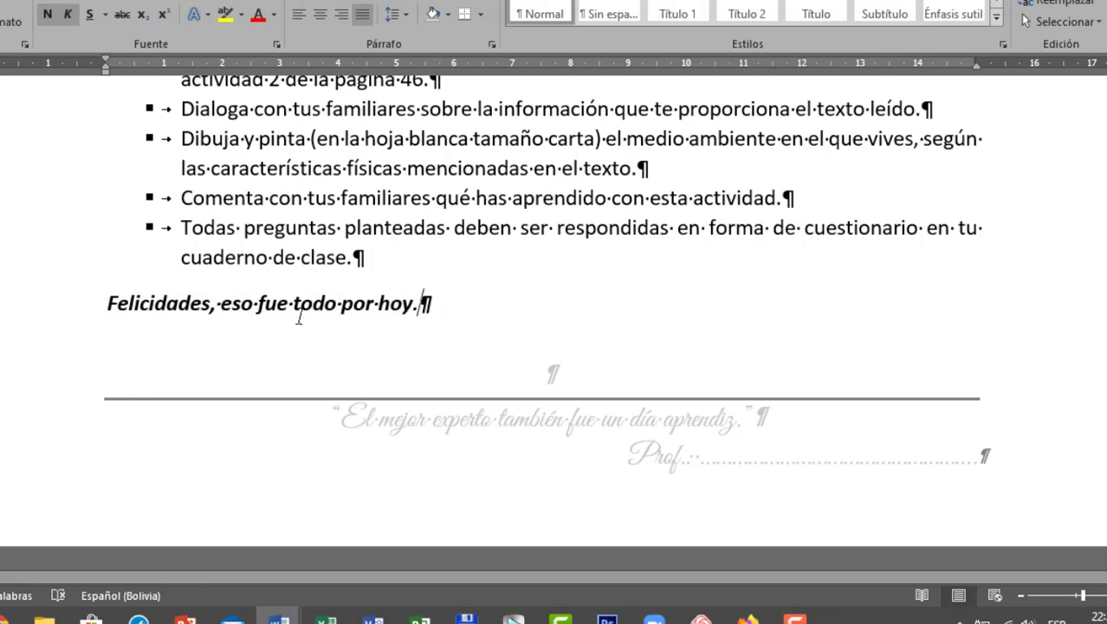
pyautogui.click(88, 309)
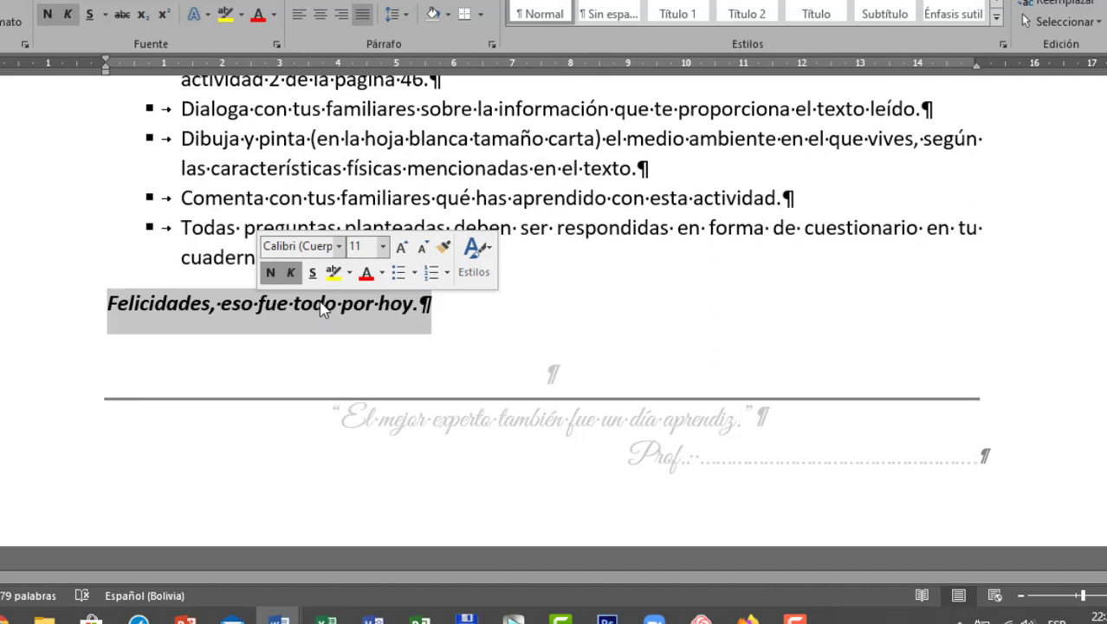
pyautogui.scroll(-1, 612, 365)
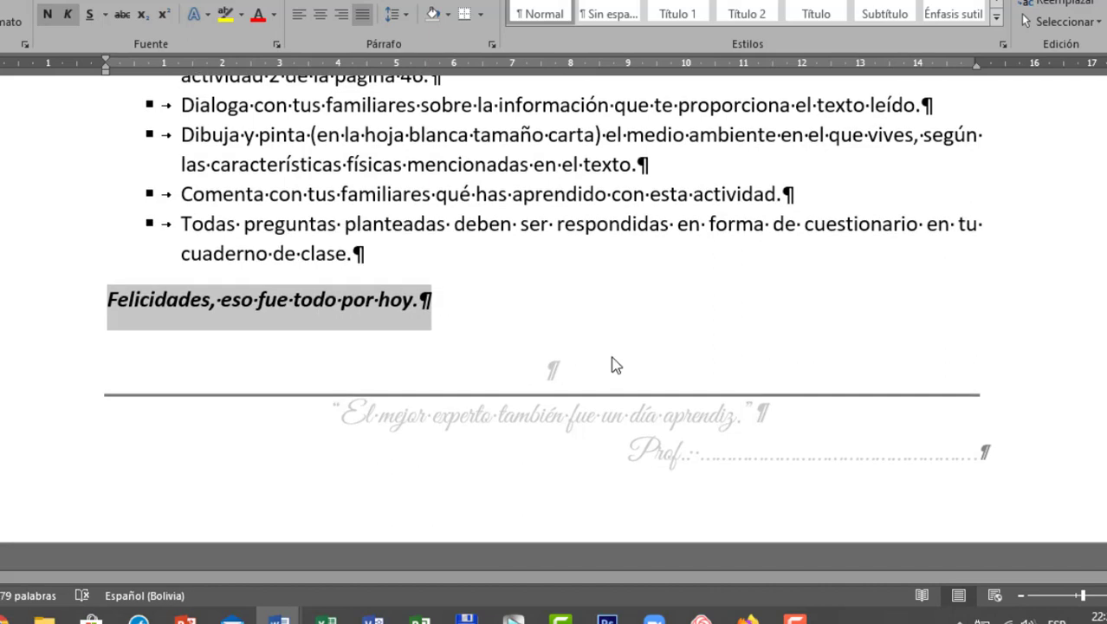
# Open the page footer for editing and examine its quotation "El mejor experto también fue un día aprendiz.".
pyautogui.click(410, 440)
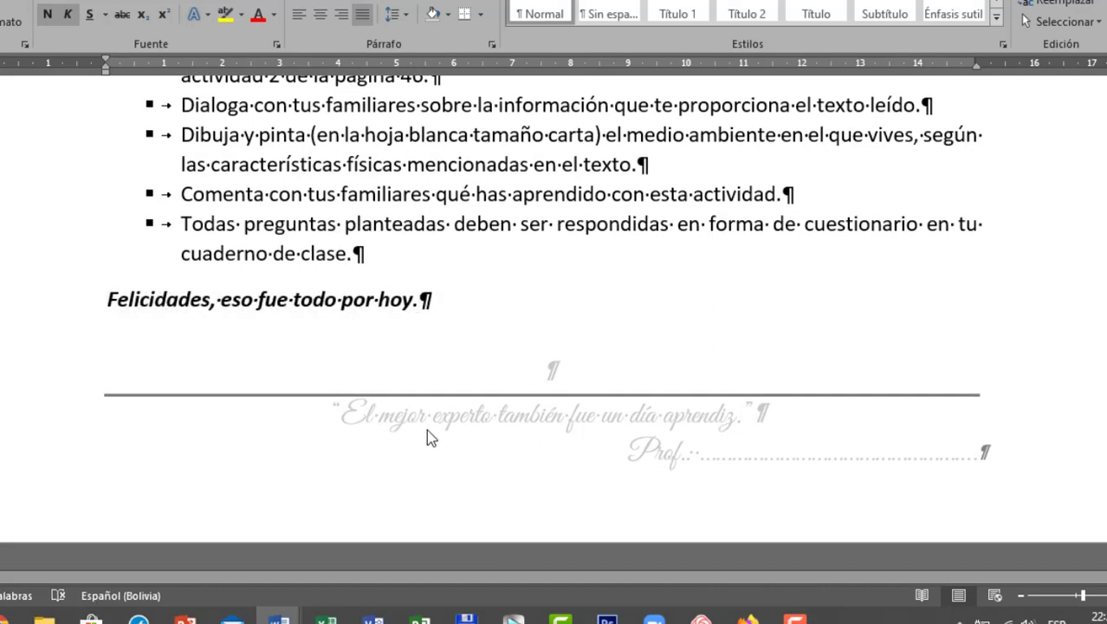
pyautogui.doubleClick(427, 428)
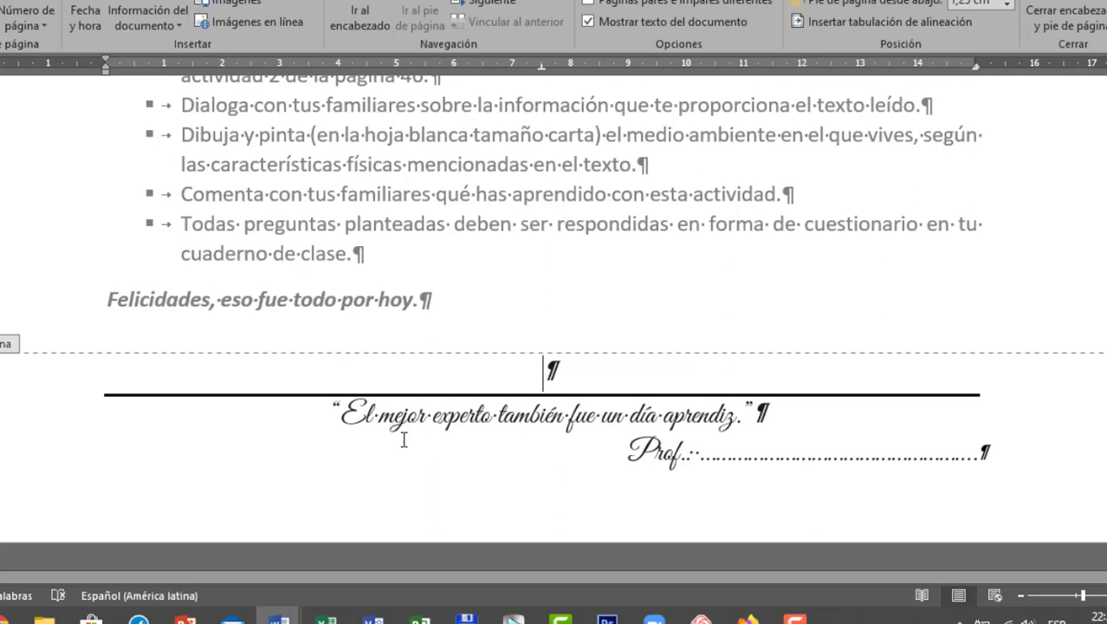
pyautogui.moveTo(323, 416); pyautogui.dragTo(735, 424)
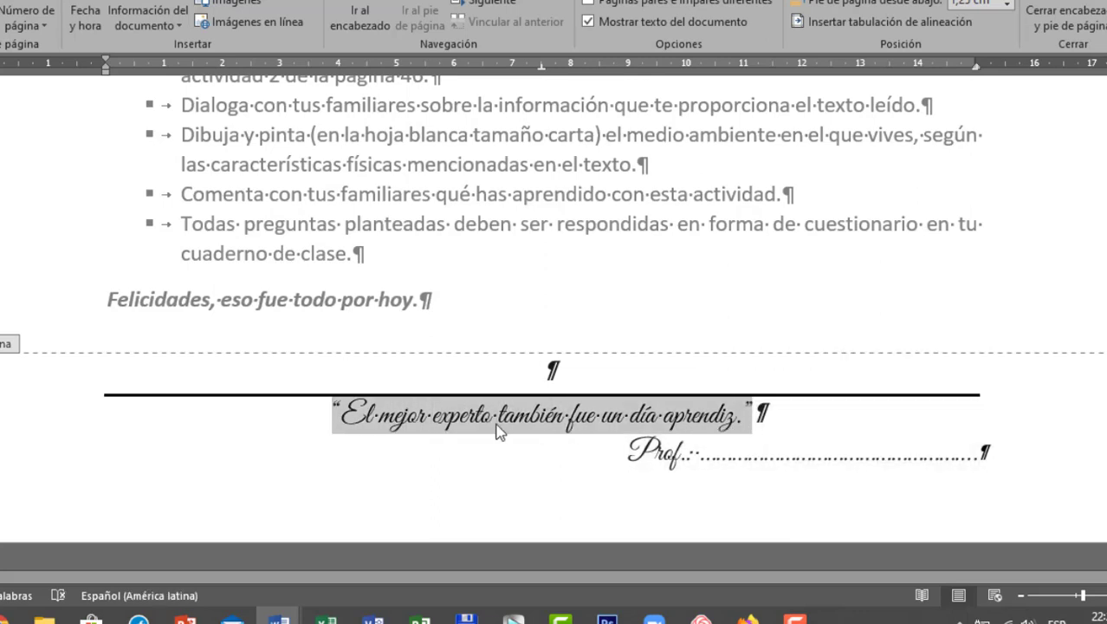
pyautogui.click(429, 465)
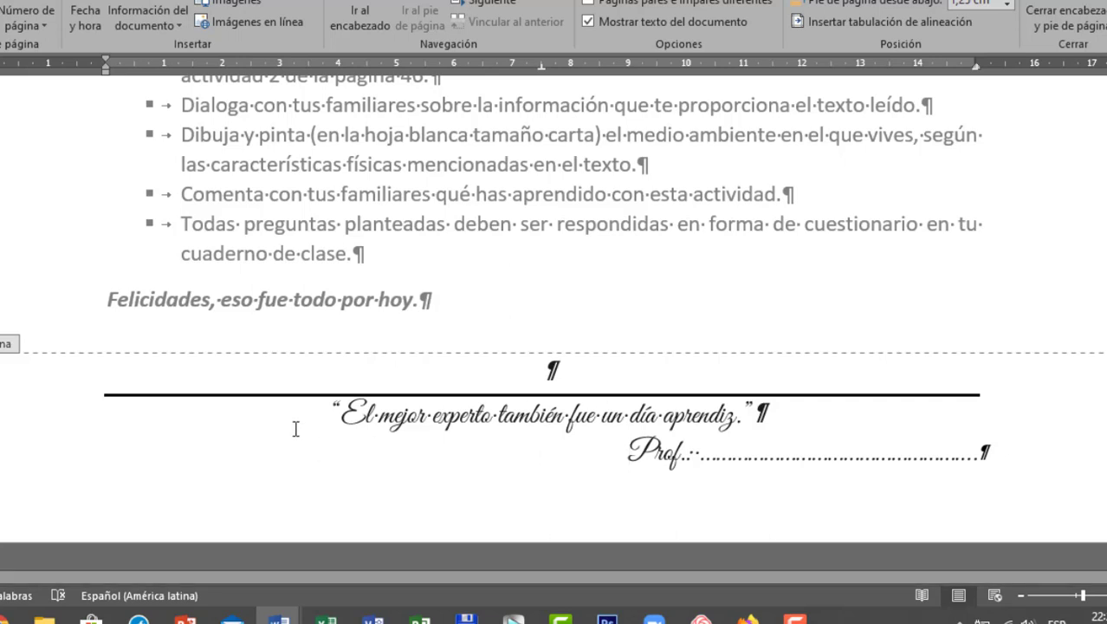
pyautogui.moveTo(337, 411); pyautogui.dragTo(761, 421)
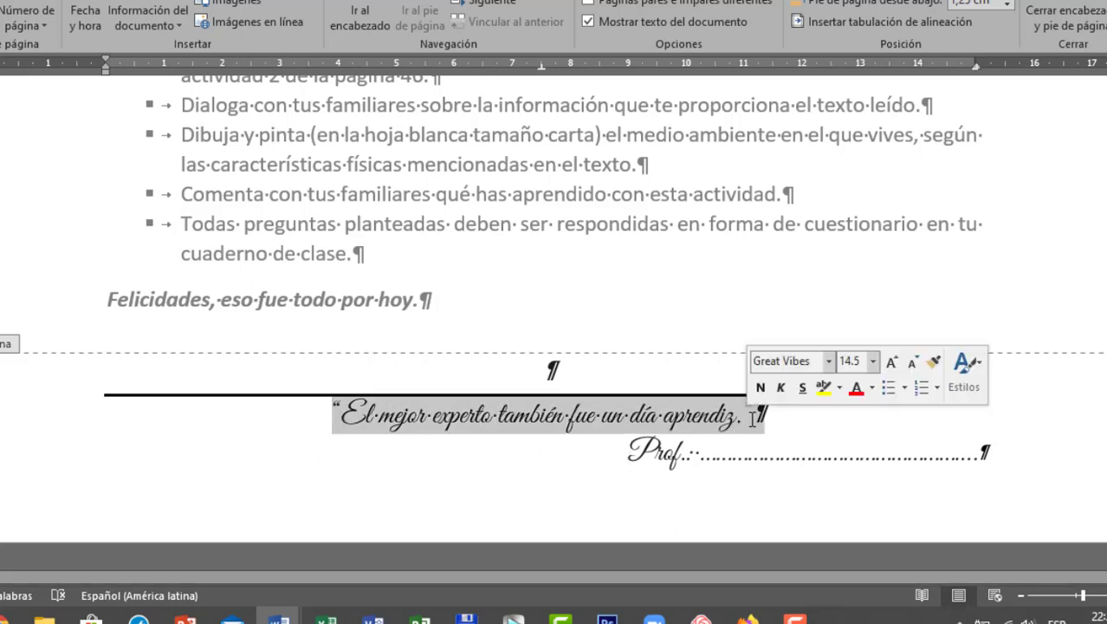
pyautogui.click(815, 424)
pyautogui.write('"')
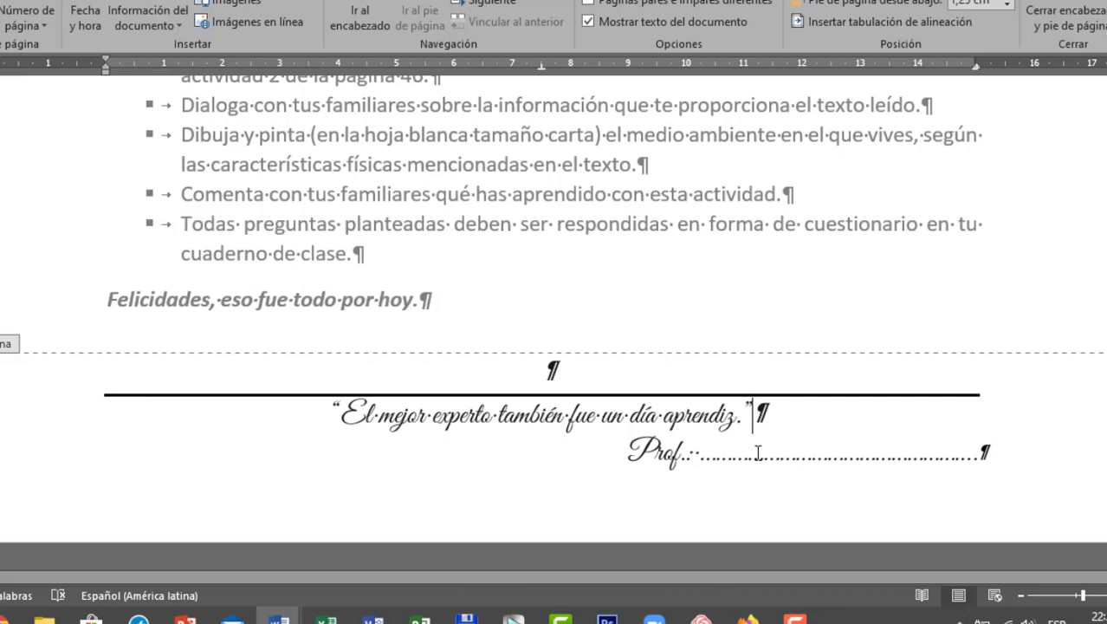
# Change "Prof" to "Profa" in the footer's teacher line.
pyautogui.moveTo(623, 452); pyautogui.dragTo(986, 451)
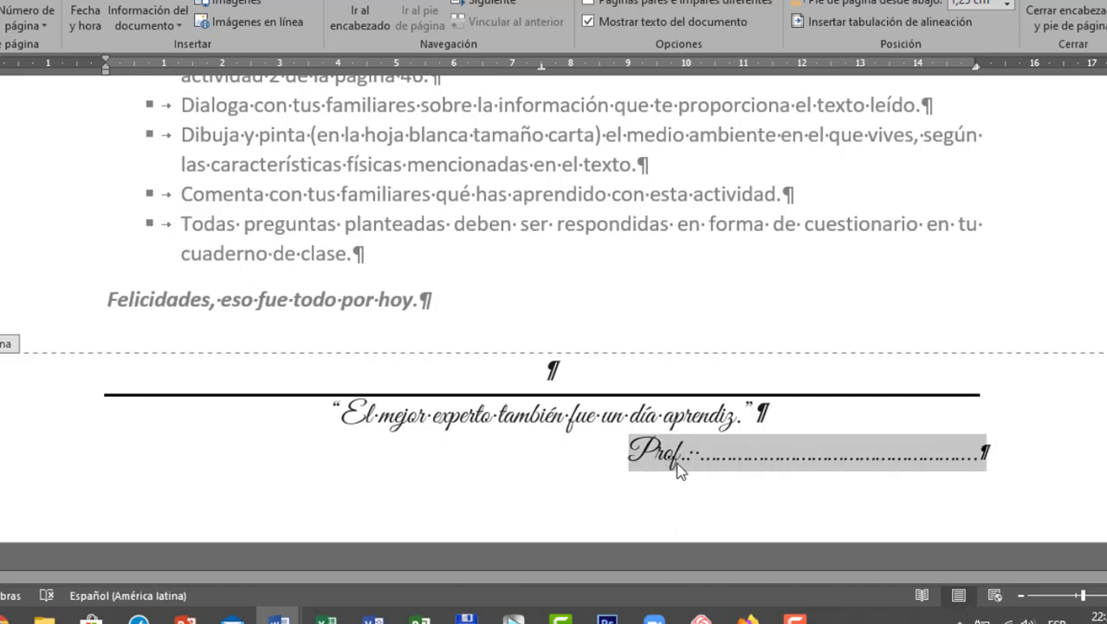
pyautogui.click(730, 458)
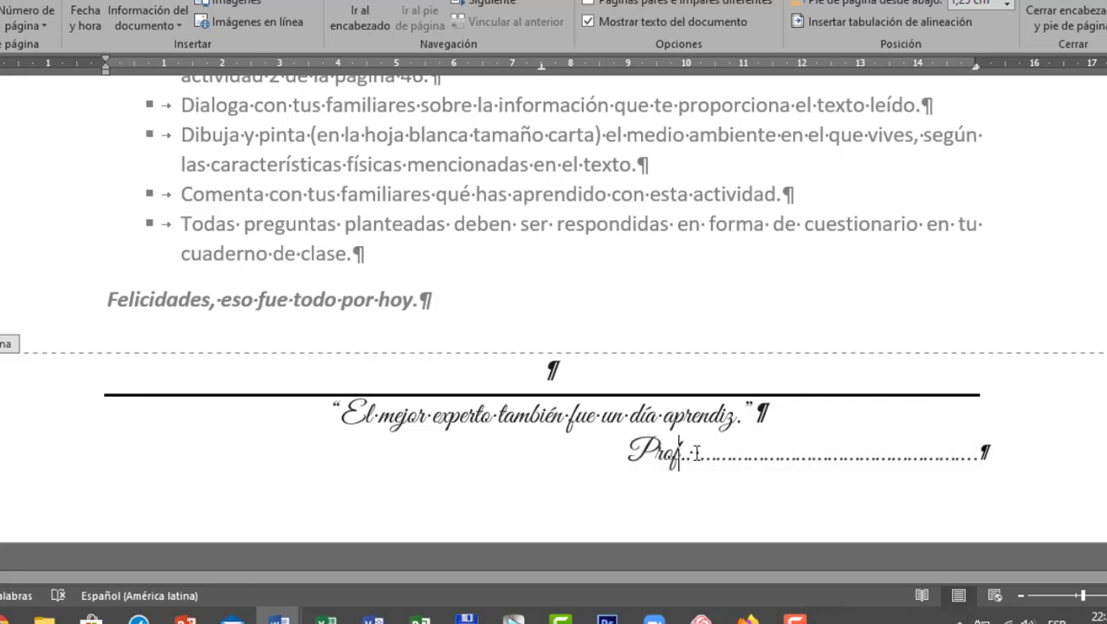
pyautogui.write('a')
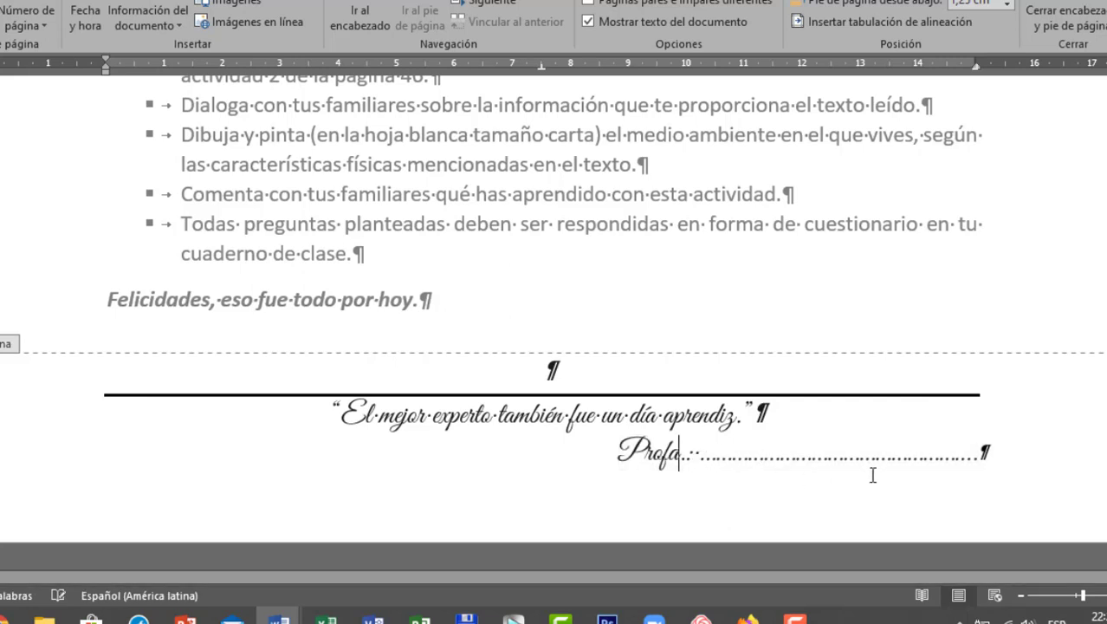
# Add a new line below the footer's teacher line reading "Gestión:" followed by a dotted blank to fill in.
pyautogui.click(1002, 451)
pyautogui.press('Return')
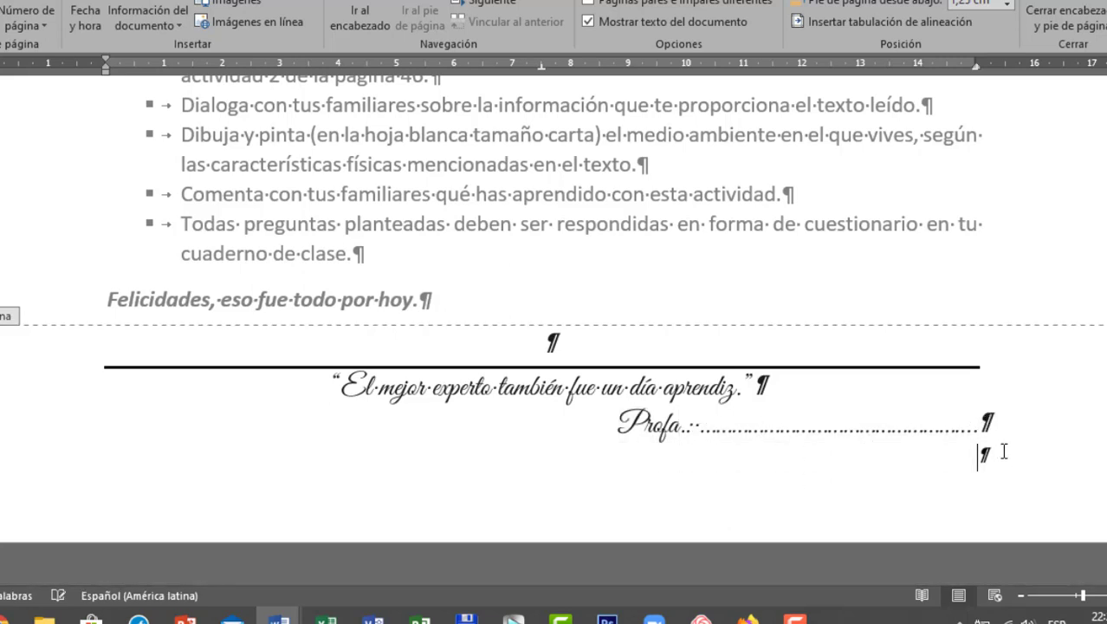
pyautogui.write('Ges')
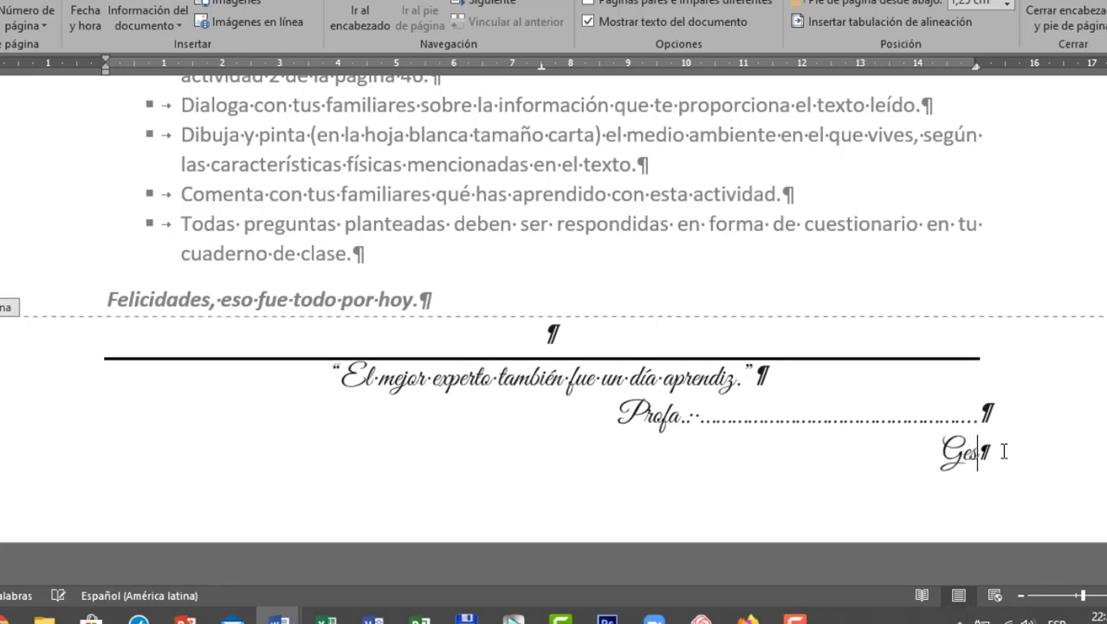
pyautogui.write('tión: ')
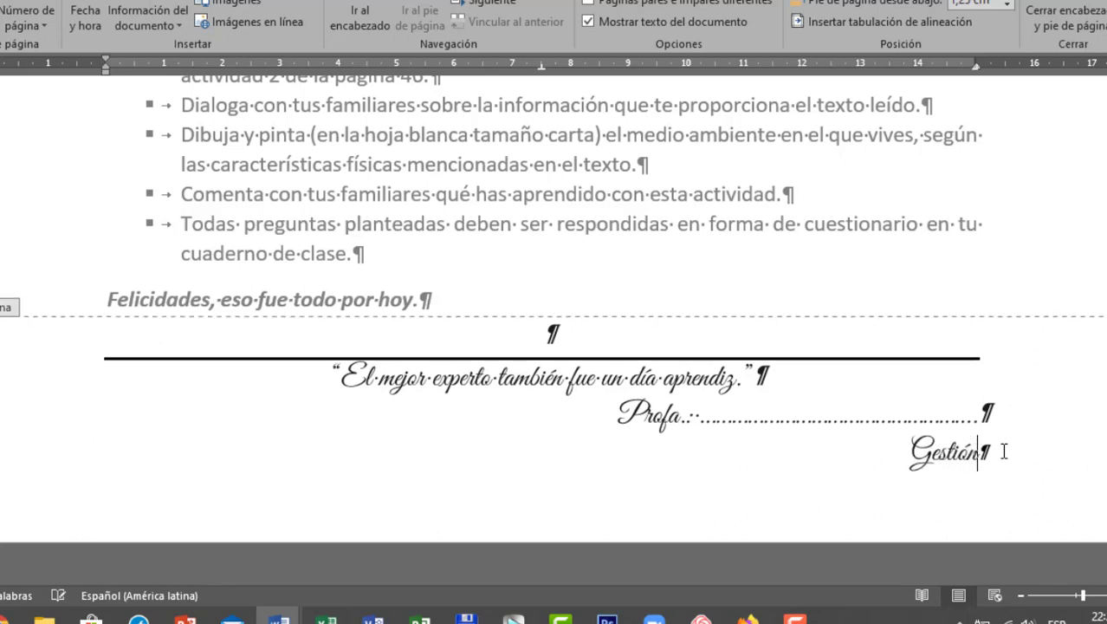
pyautogui.write('....')
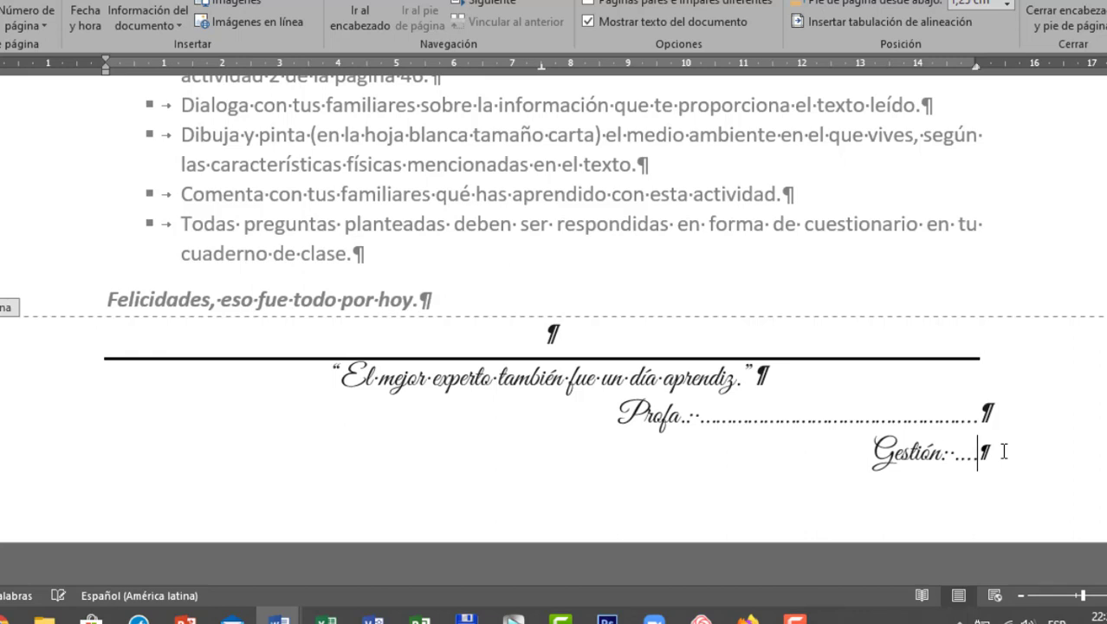
pyautogui.write('....................')
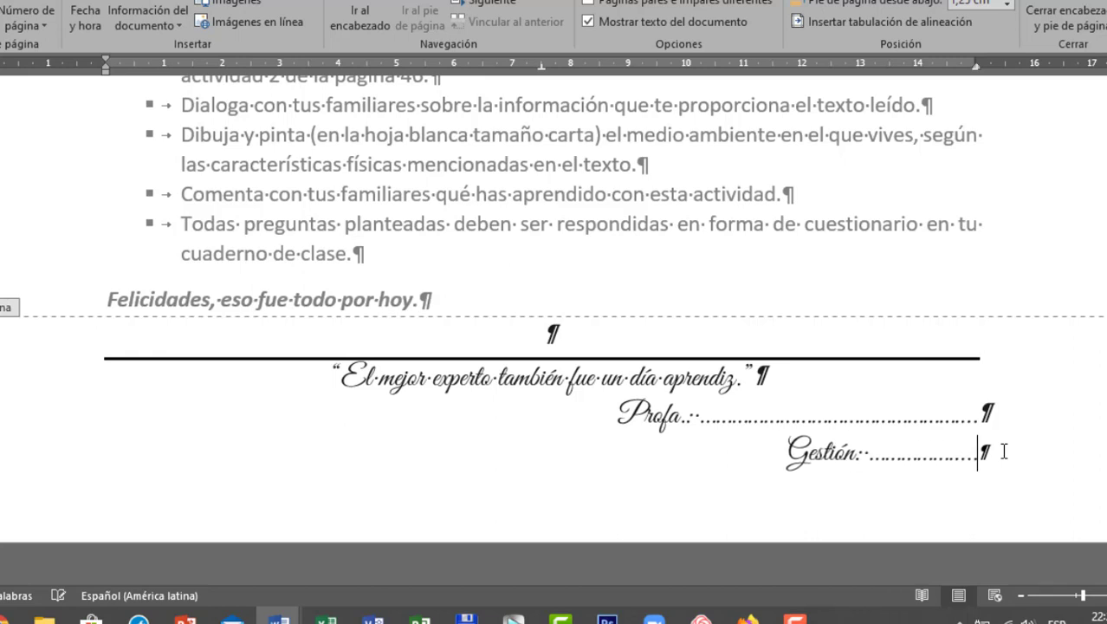
pyautogui.write('................')
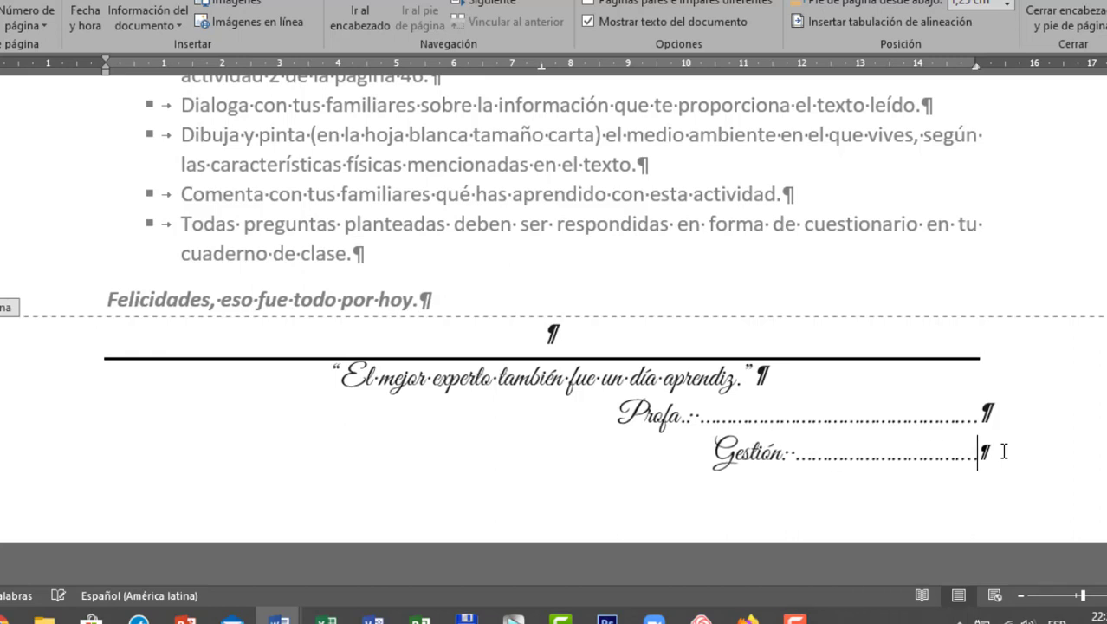
pyautogui.write('............')
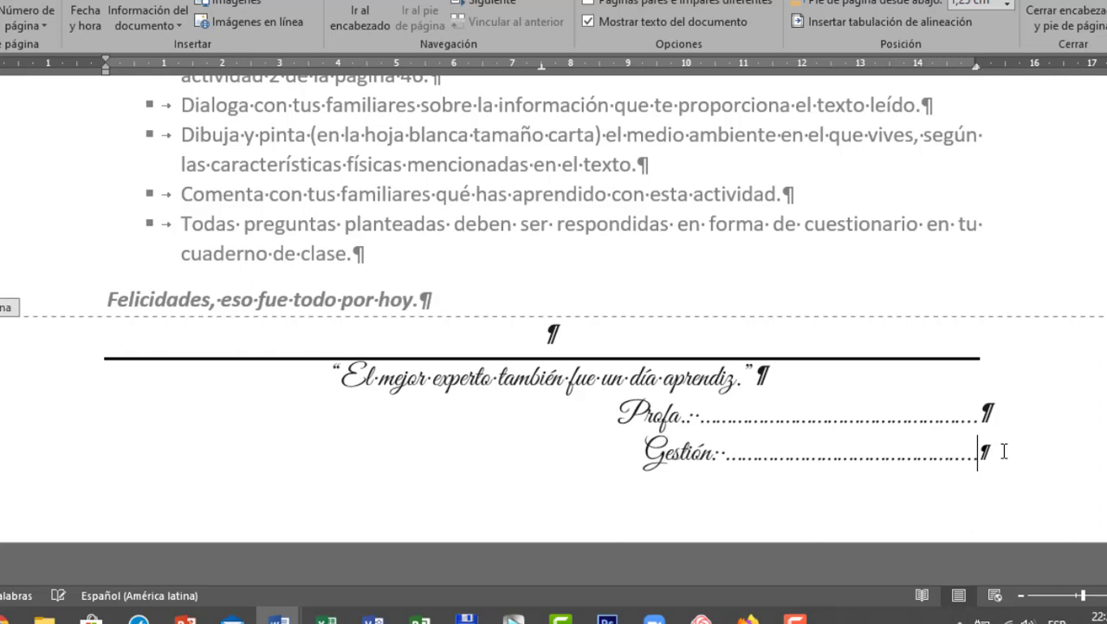
# Lengthen the dotted blank after "Gestión:" in the footer by adding more dots.
pyautogui.write('......')
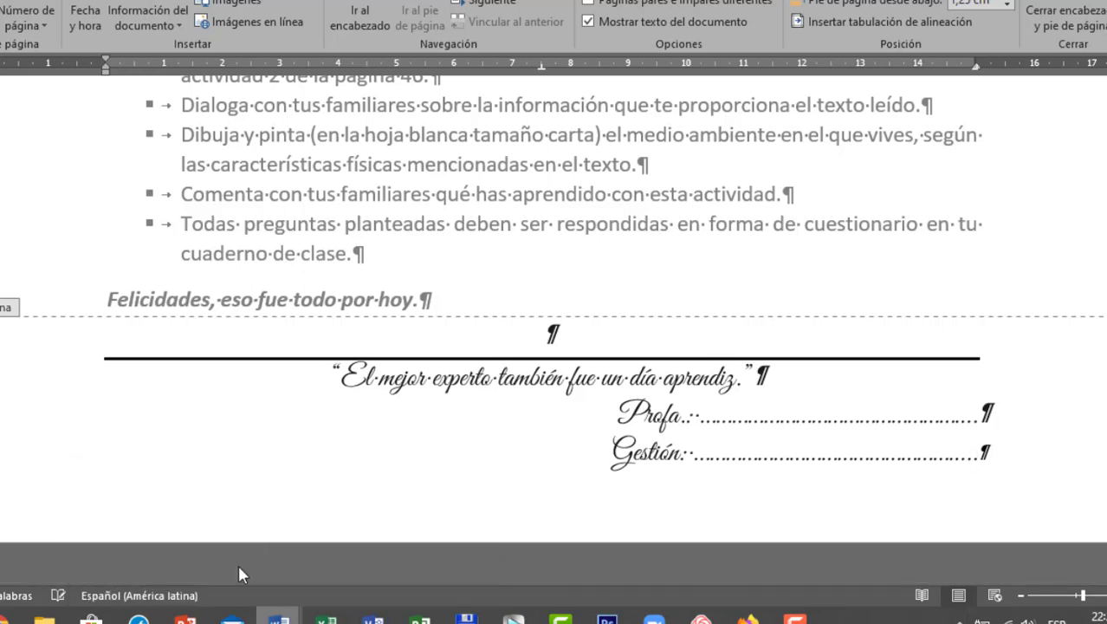
# Switch to the "CUESTIONARIO" document and examine its numbered questions about water and the reading and video instructions below them.
pyautogui.click(420, 569)
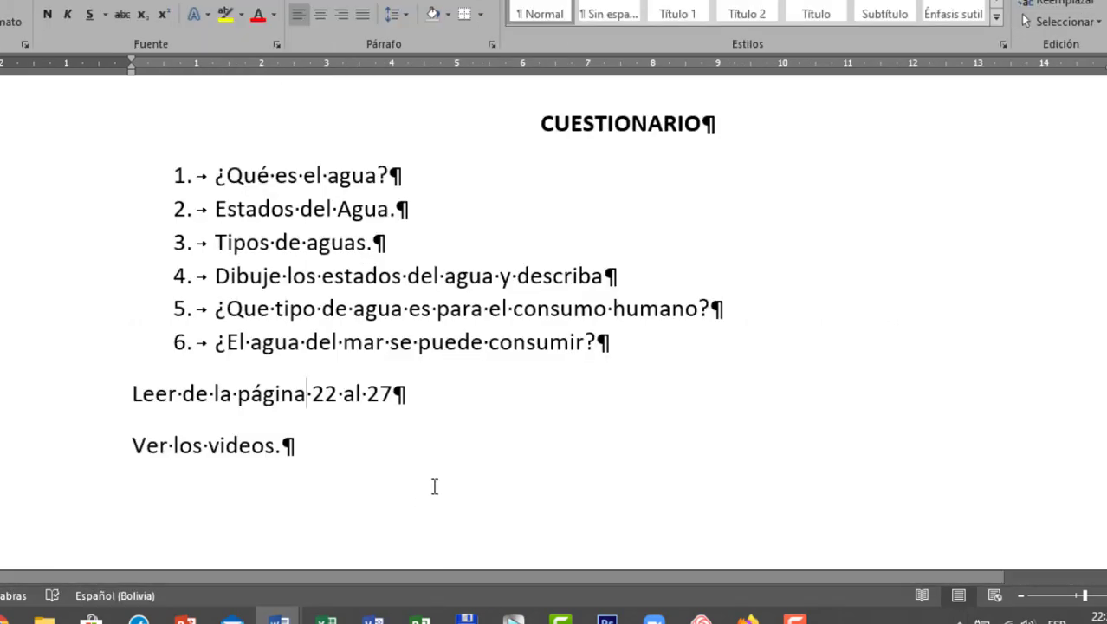
pyautogui.scroll(2, 432, 486)
pyautogui.scroll(-4, 459, 468)
pyautogui.scroll(-1, 481, 446)
pyautogui.scroll(6, 479, 448)
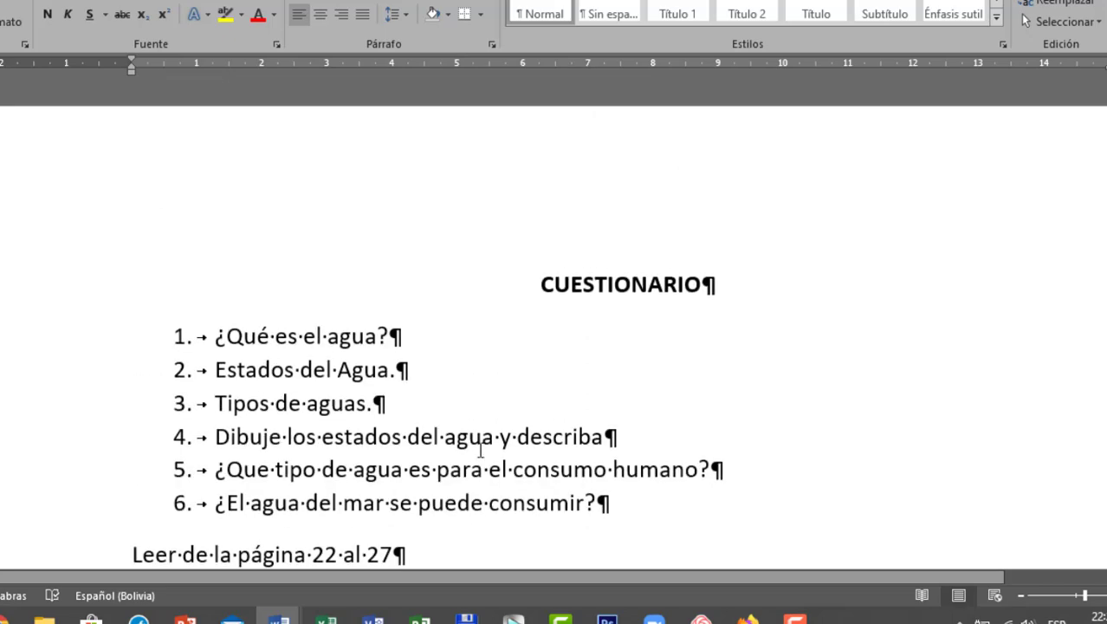
pyautogui.scroll(-3, 479, 447)
pyautogui.scroll(-6, 479, 450)
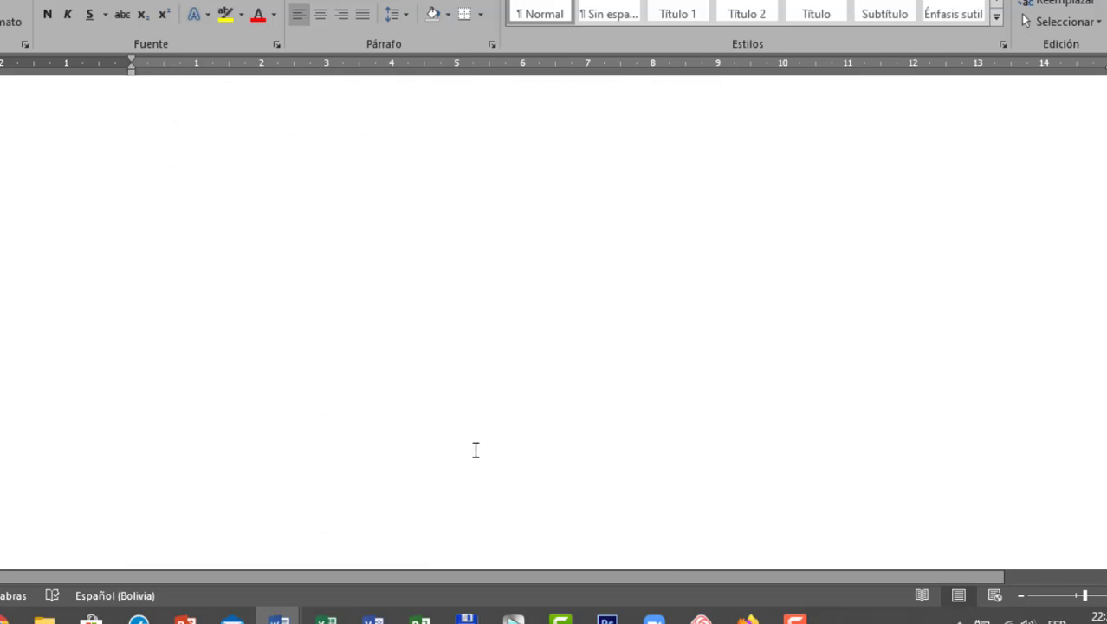
pyautogui.scroll(8, 475, 449)
pyautogui.scroll(-2, 477, 444)
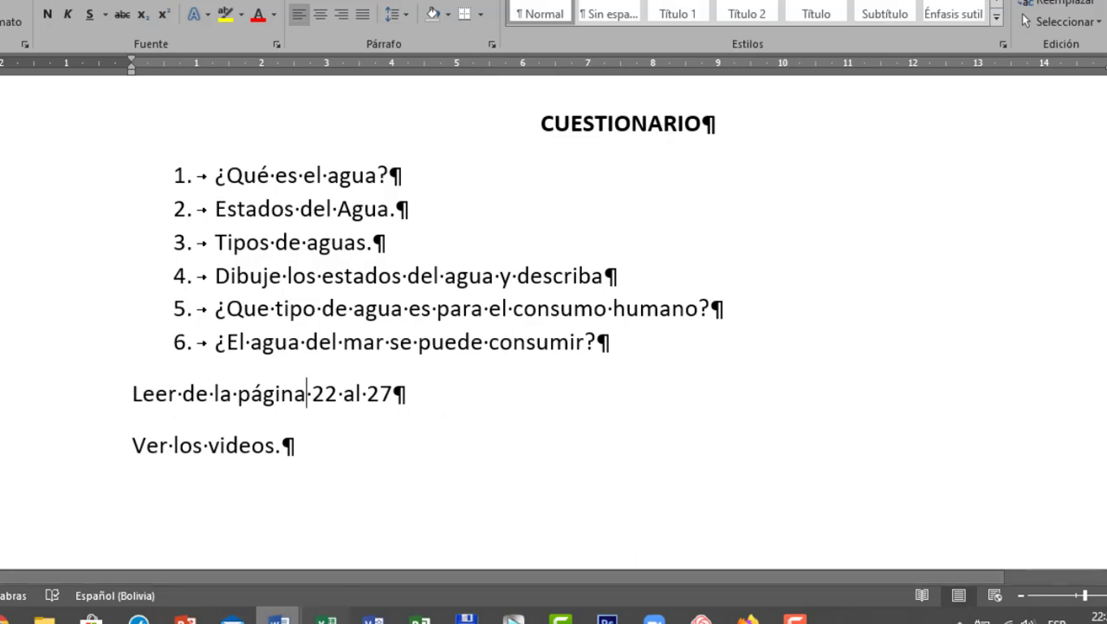
# Return to the "El Medio Ambiente" activity guide and leave footer editing to resume in the document body.
pyautogui.moveTo(278, 616)
pyautogui.click(238, 580)
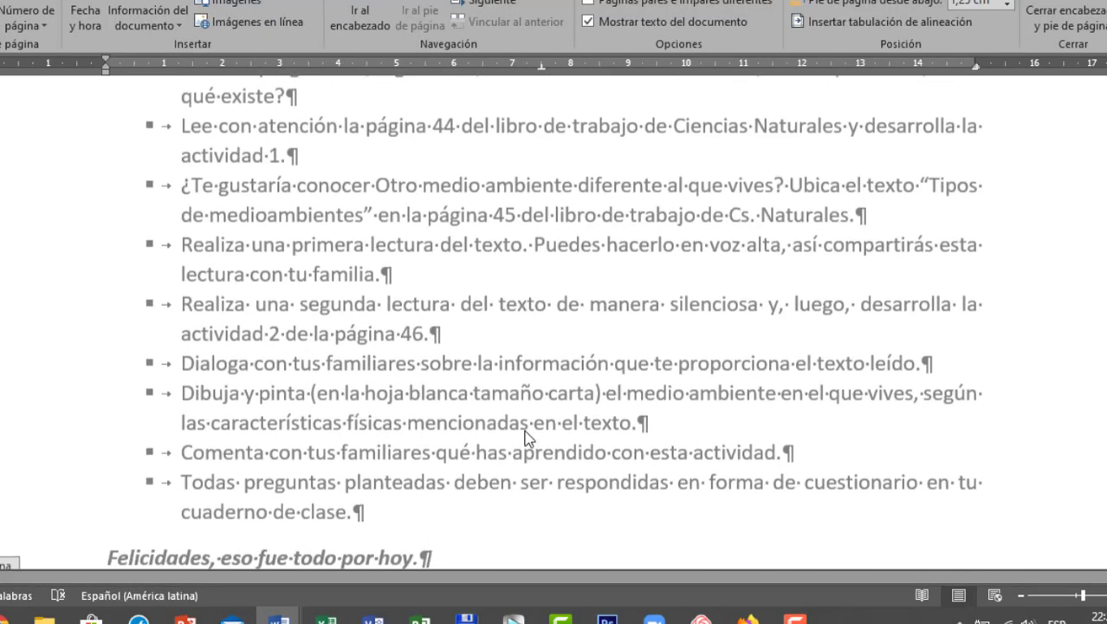
pyautogui.scroll(10, 525, 433)
pyautogui.scroll(-12, 505, 403)
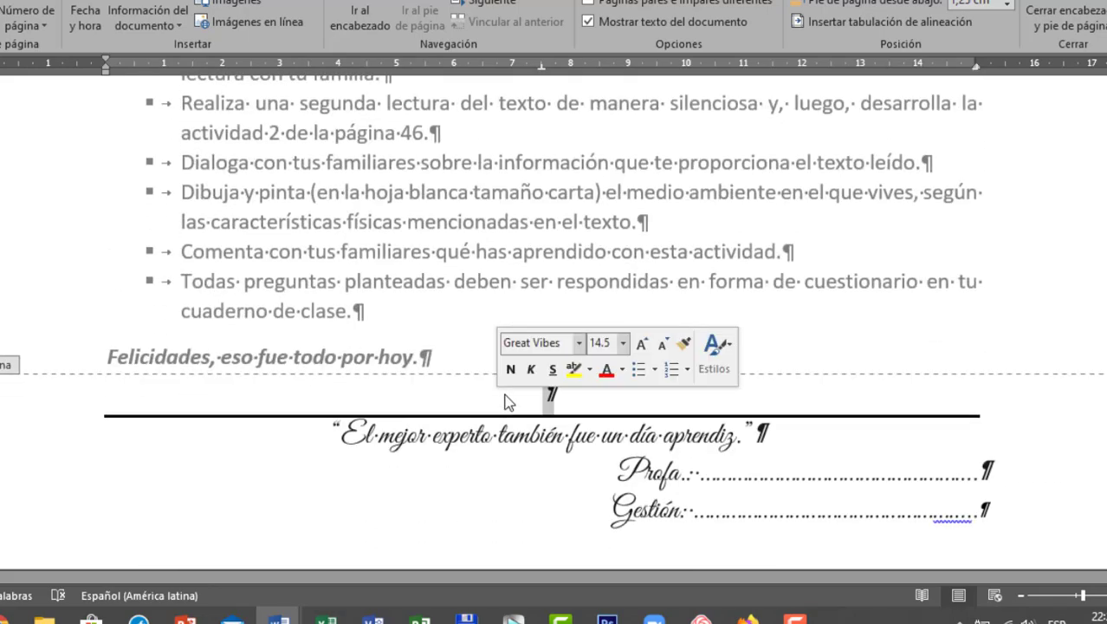
pyautogui.doubleClick(520, 252)
# Examine the whole activity guide, from the header and theme lines through the resources and activity list to the footer.
pyautogui.scroll(7, 518, 260)
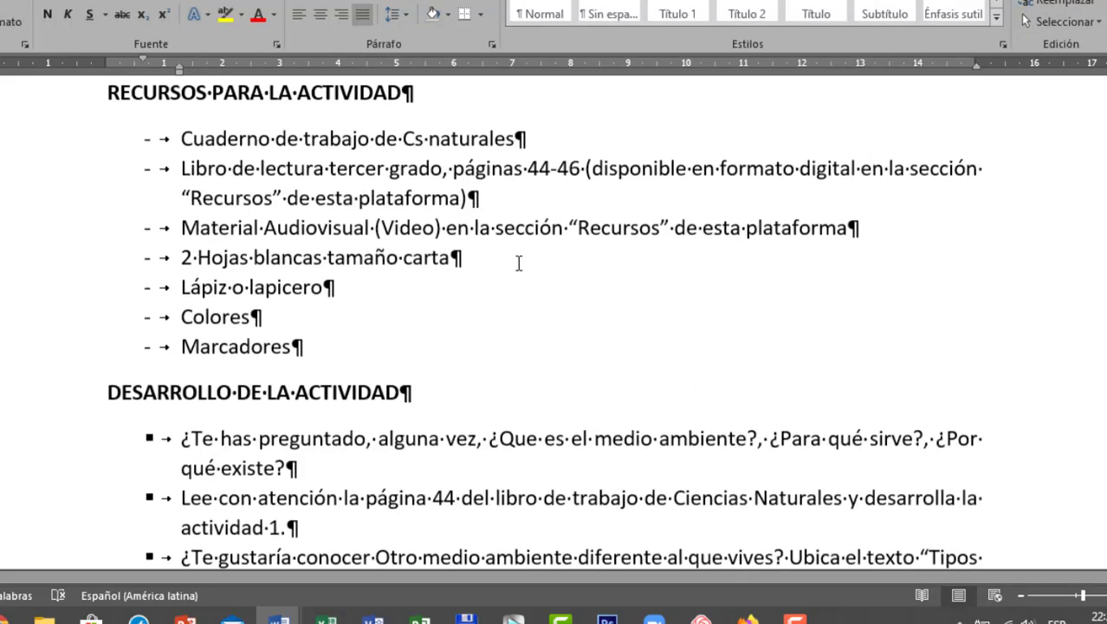
pyautogui.scroll(15, 518, 263)
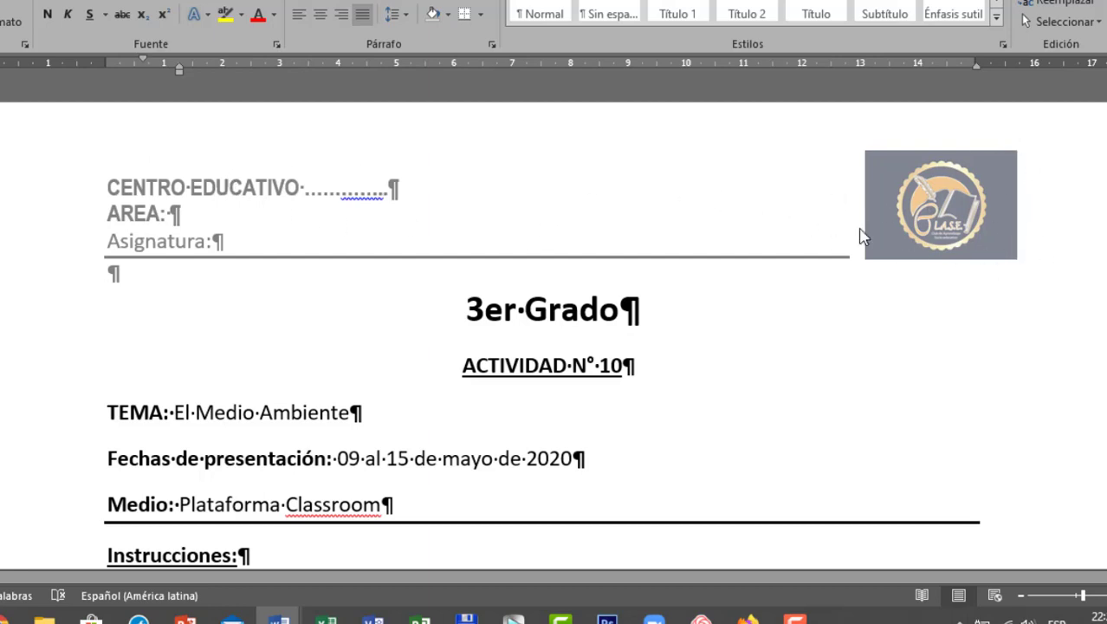
pyautogui.scroll(-3, 594, 367)
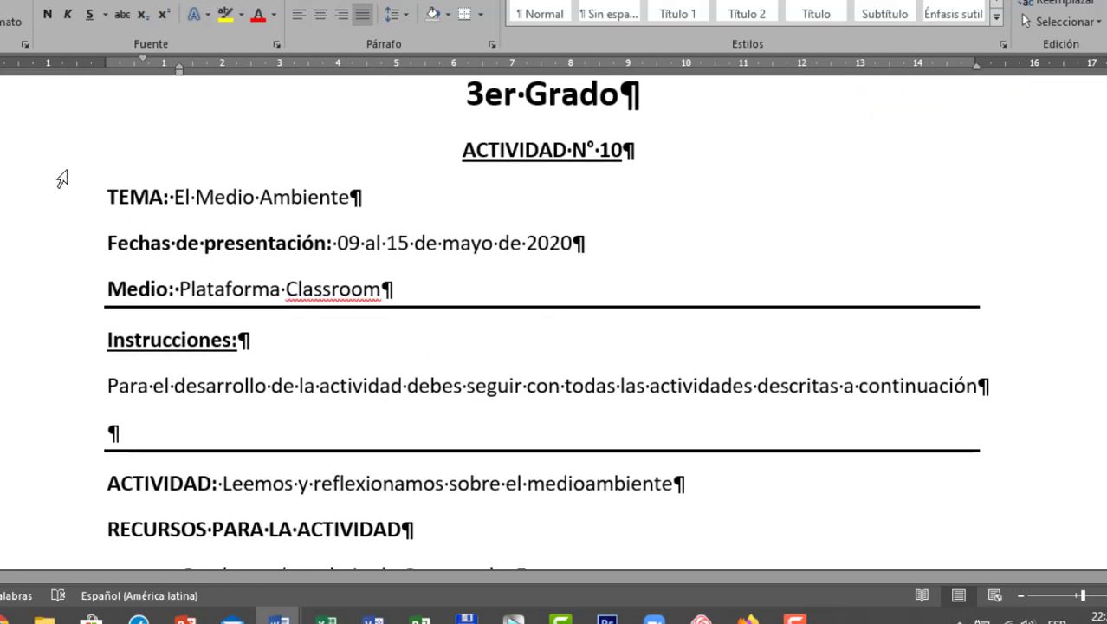
pyautogui.scroll(-8, 310, 347)
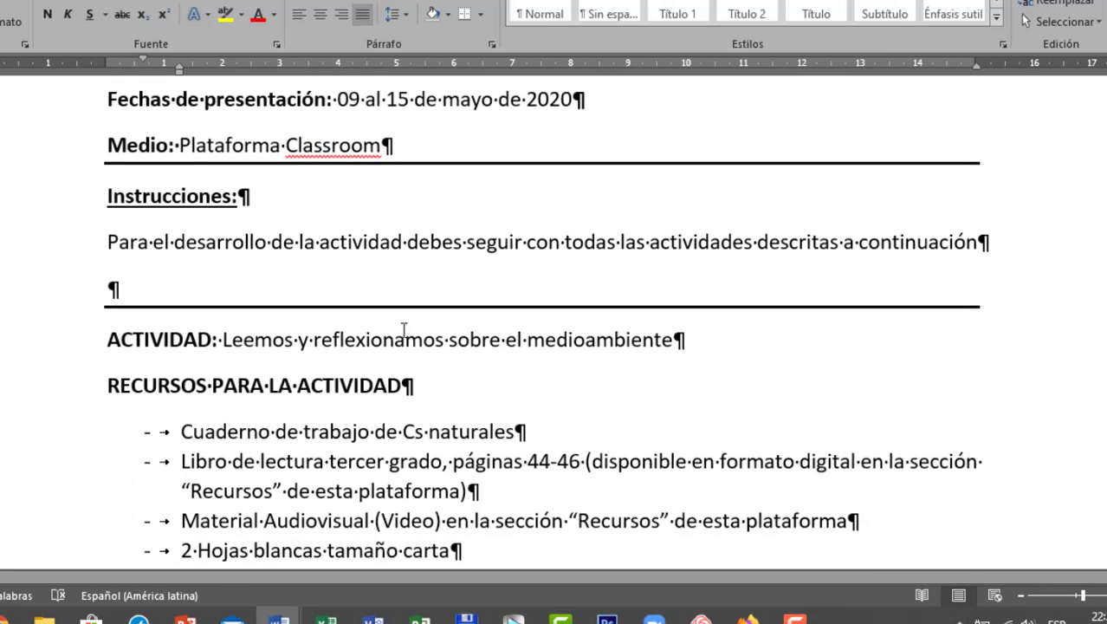
pyautogui.scroll(-8, 401, 320)
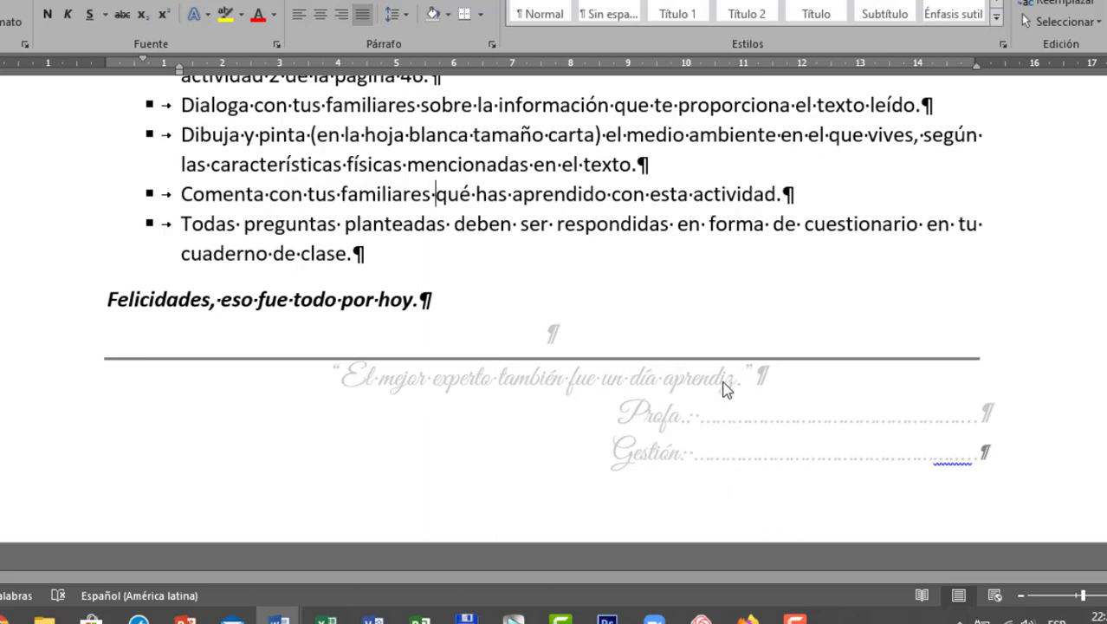
pyautogui.scroll(7, 682, 372)
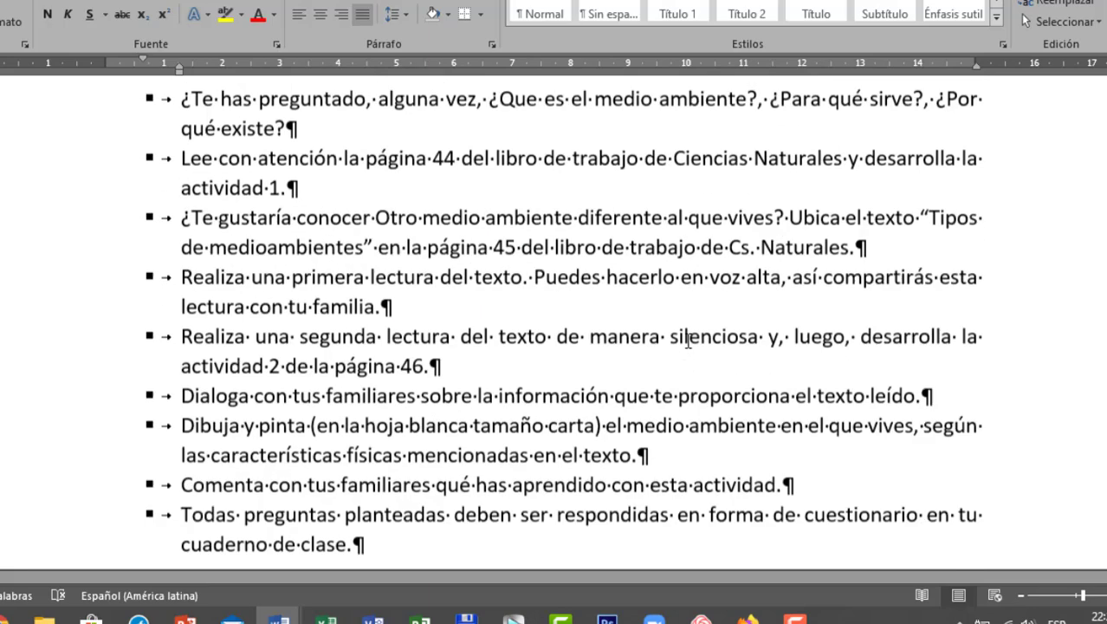
pyautogui.scroll(7, 681, 338)
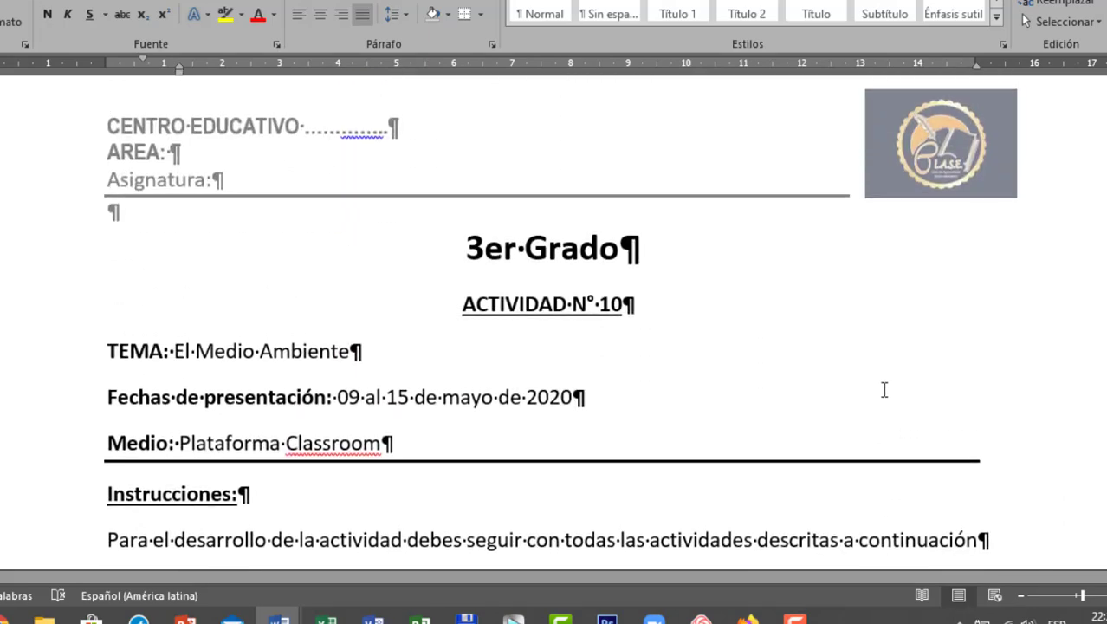
pyautogui.scroll(-2, 745, 374)
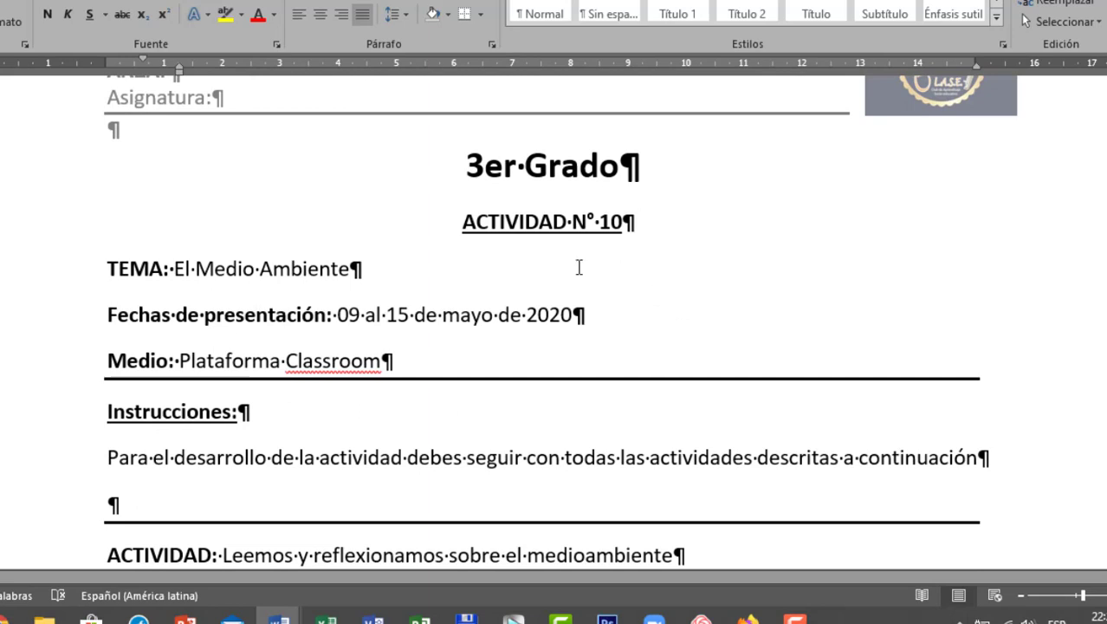
pyautogui.scroll(2, 704, 308)
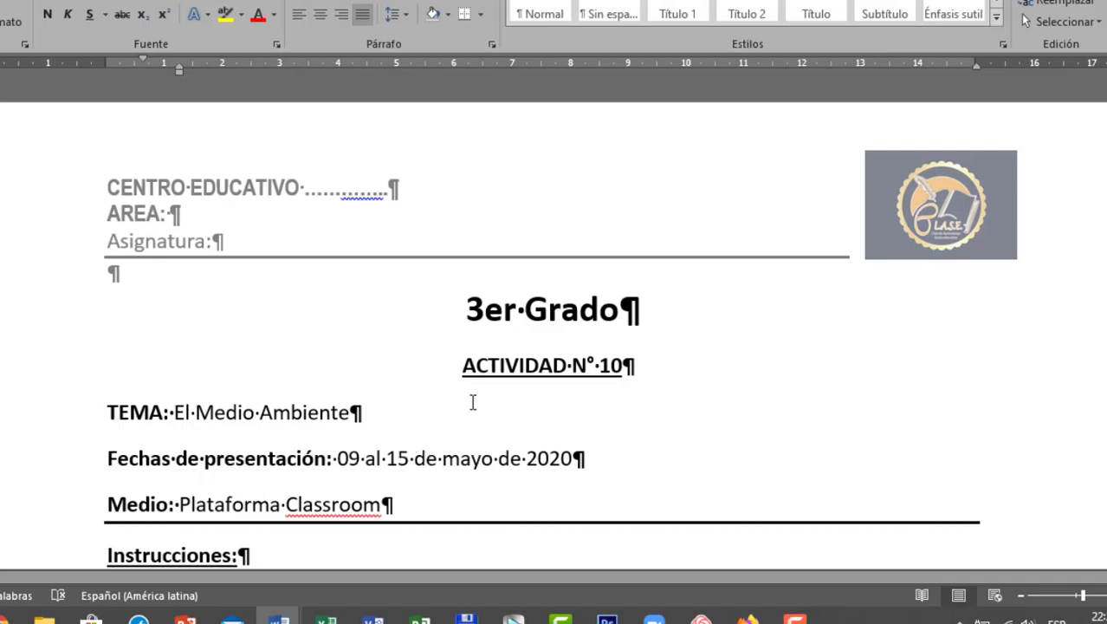
pyautogui.scroll(-9, 603, 386)
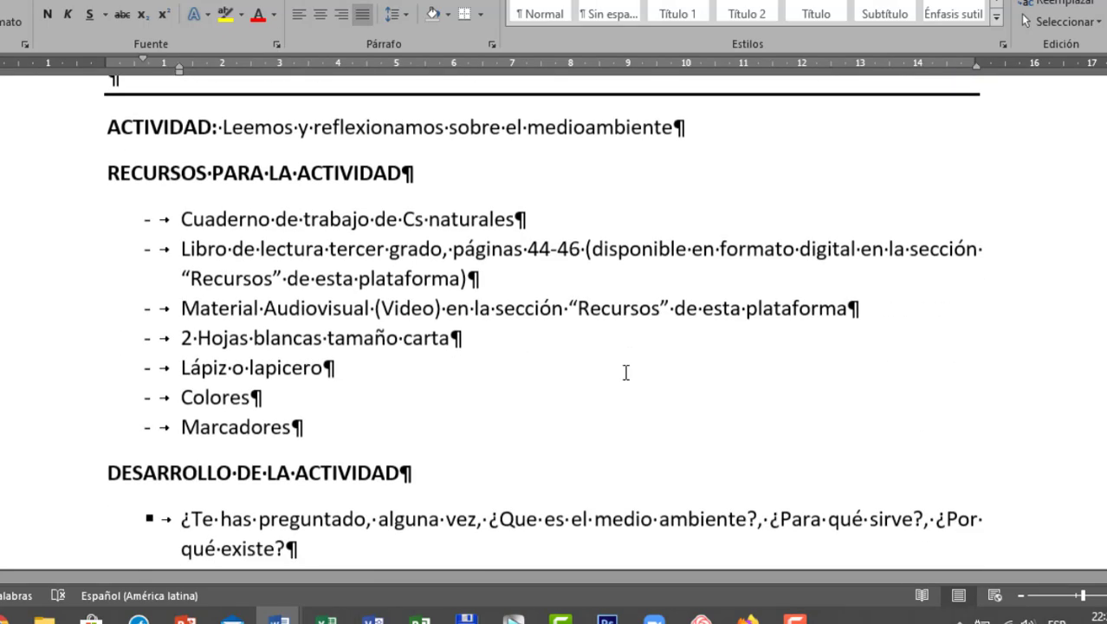
pyautogui.scroll(-7, 613, 374)
pyautogui.scroll(13, 511, 324)
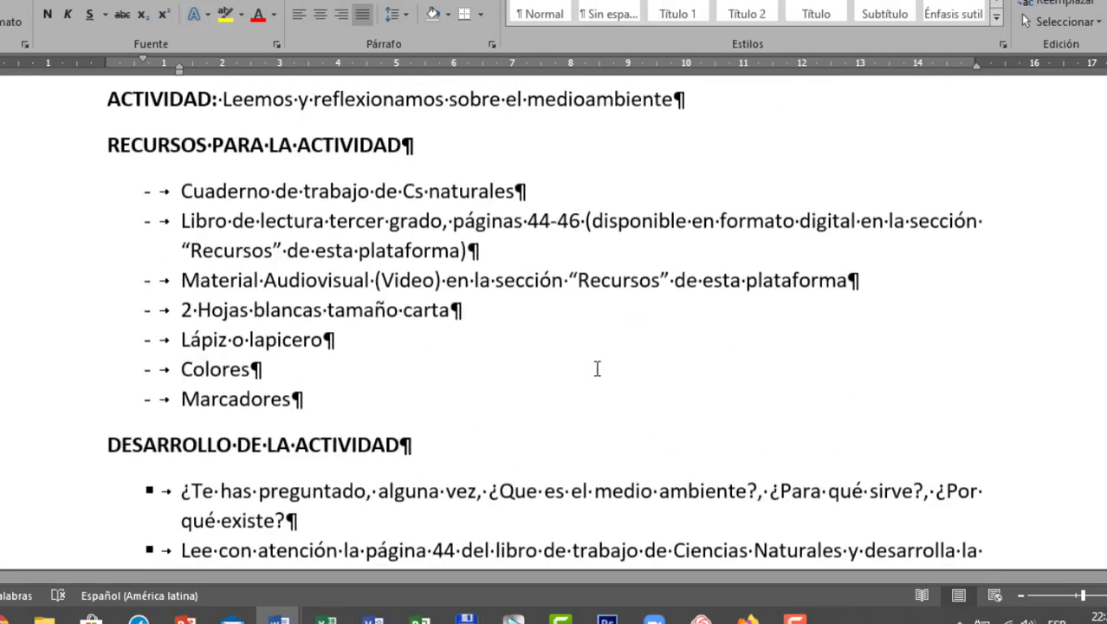
pyautogui.scroll(3, 575, 364)
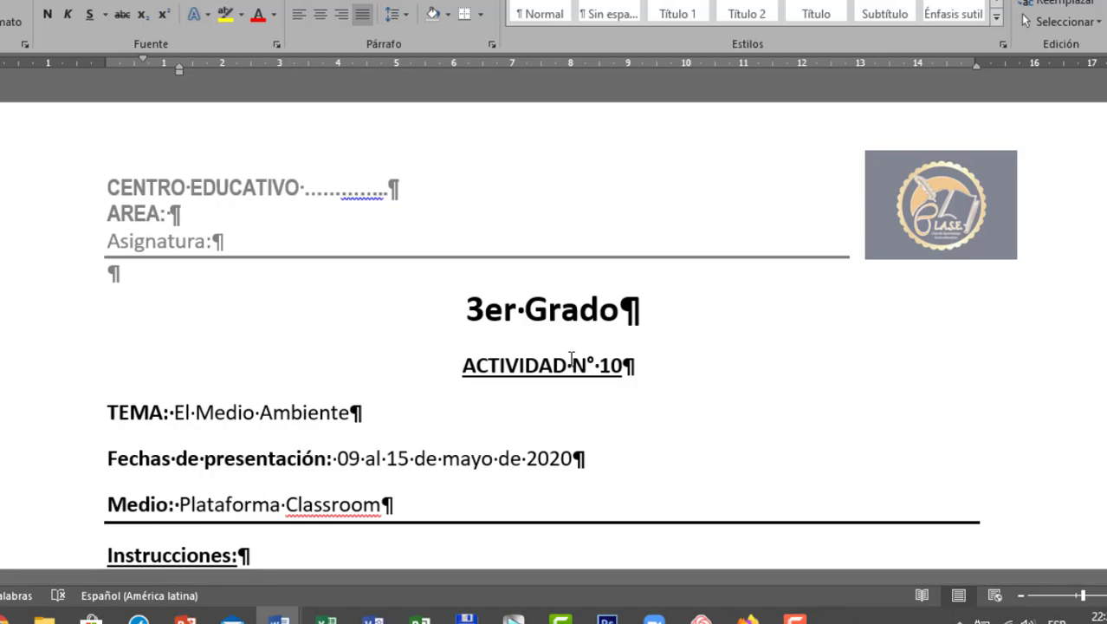
pyautogui.scroll(-15, 684, 303)
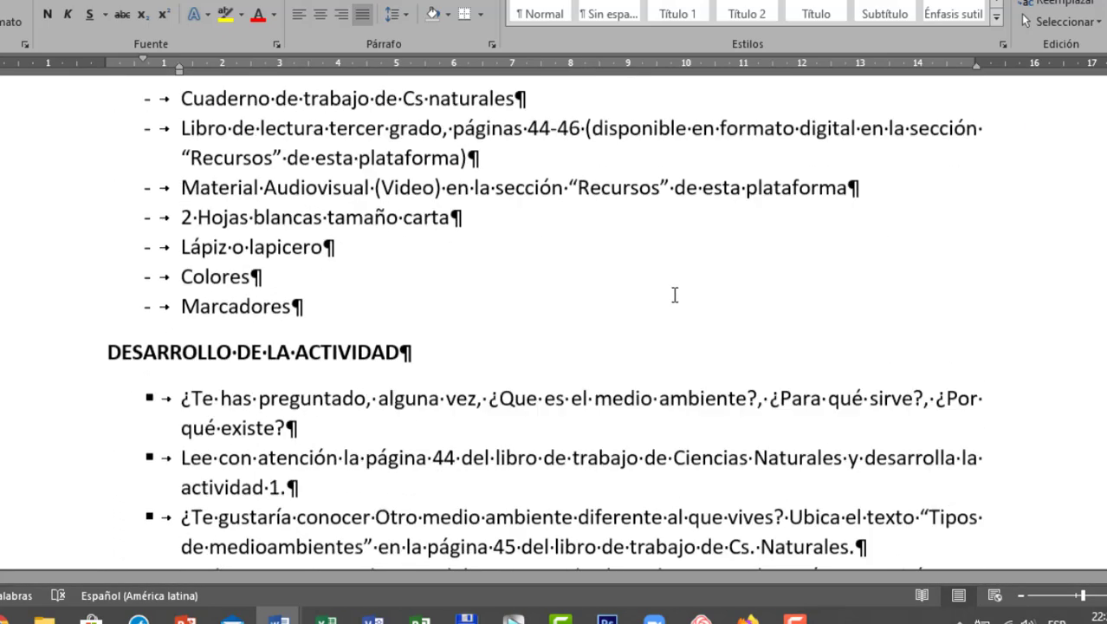
pyautogui.scroll(-1, 684, 299)
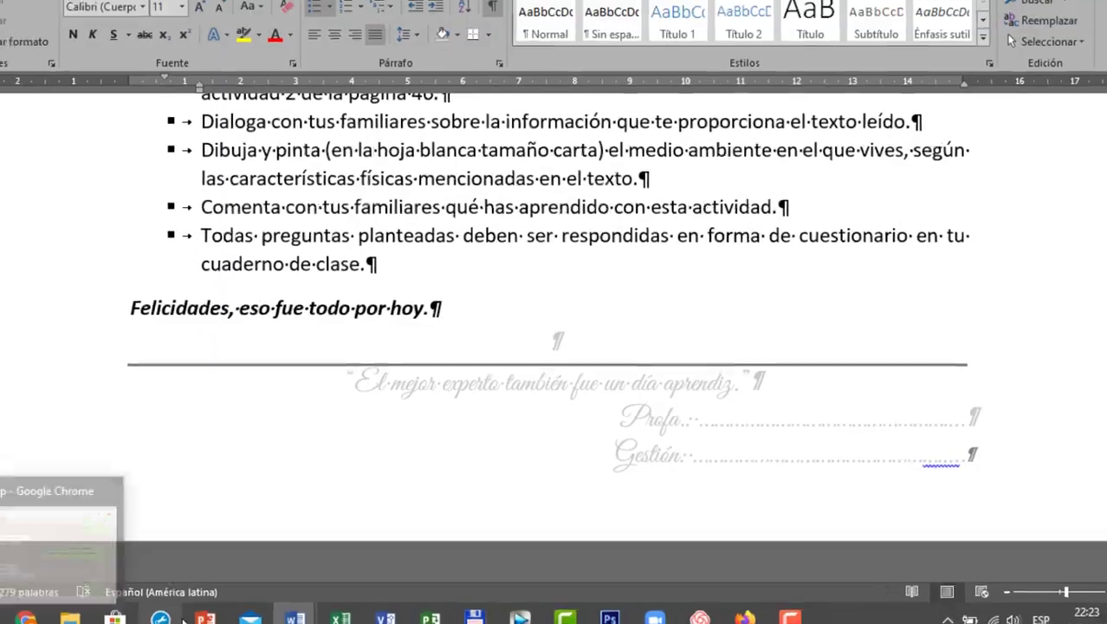
# Switch to the PowerPoint slide show titled "Configuración básica Guías de Aprendizaje".
pyautogui.moveTo(205, 618)
pyautogui.click(356, 557)
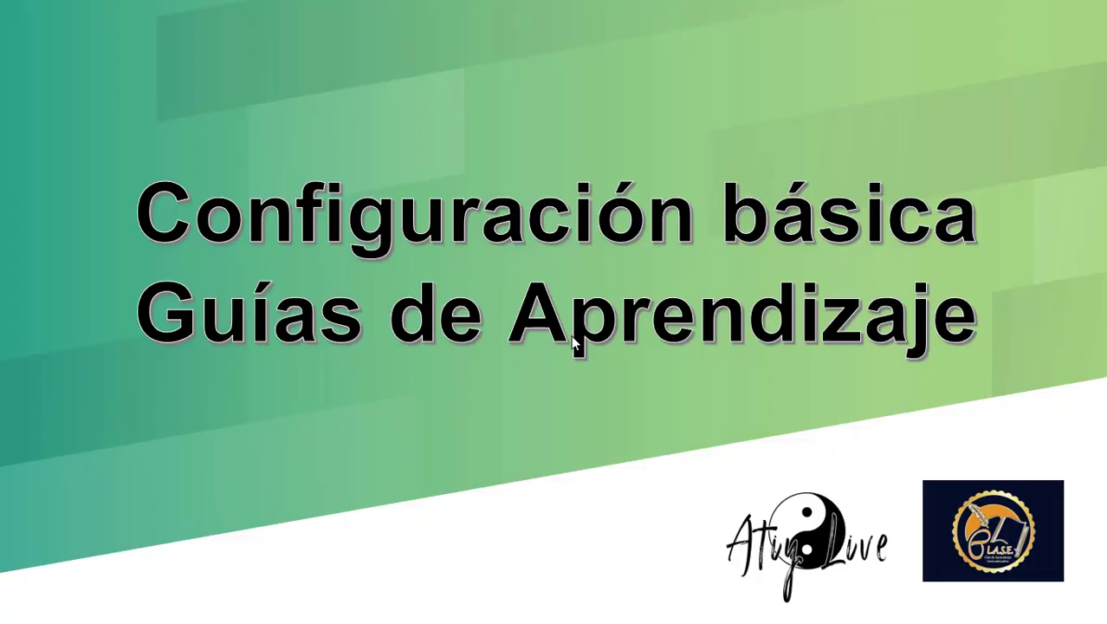